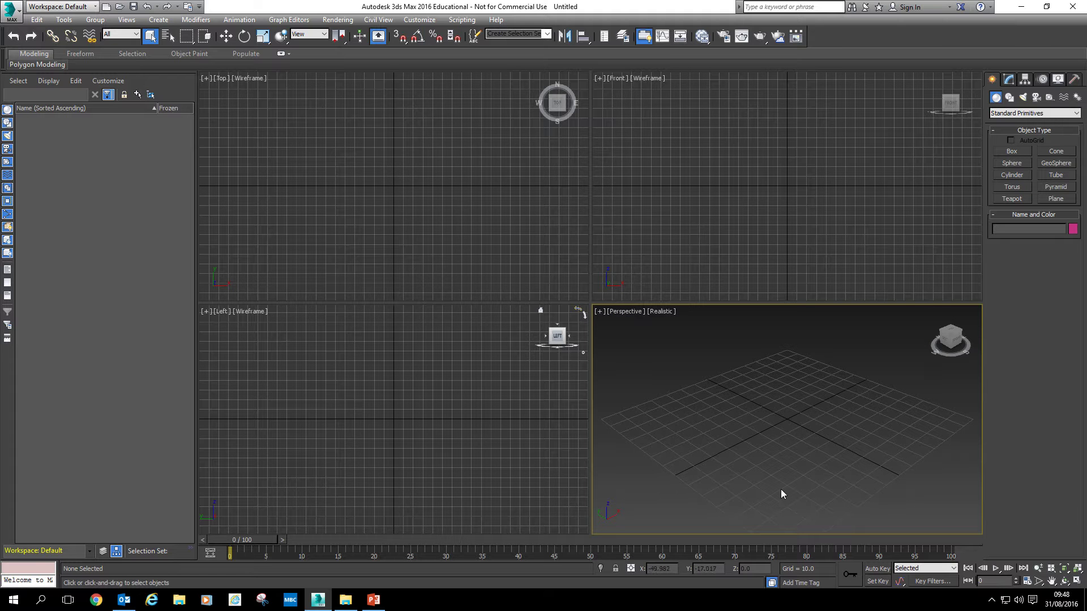
Step: Switch the Perspective viewport to Top, Right and back to Perspective, and restore its home view
click(621, 311)
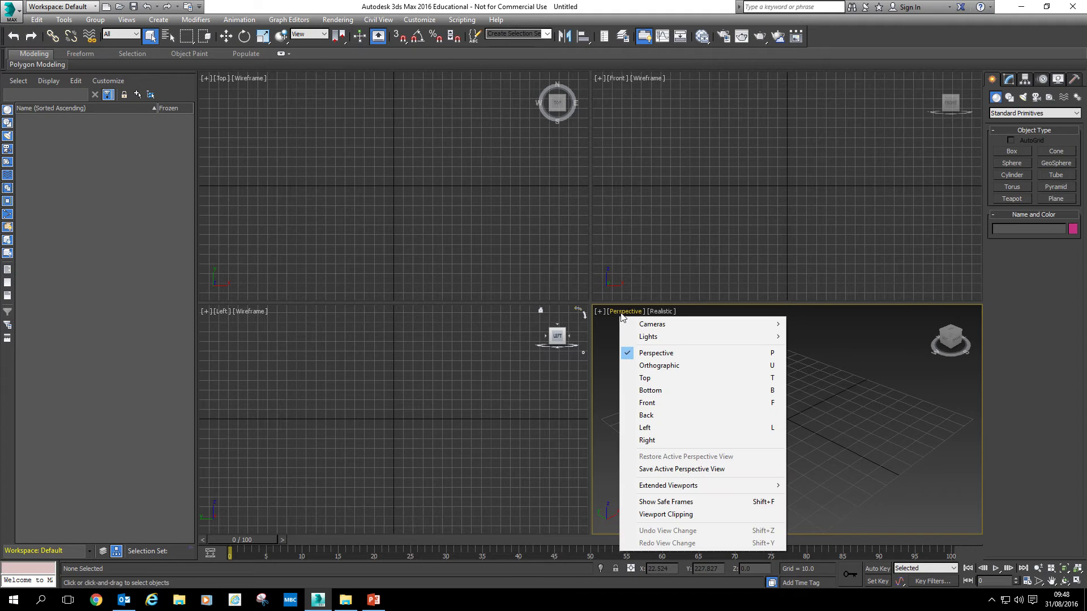
click(657, 379)
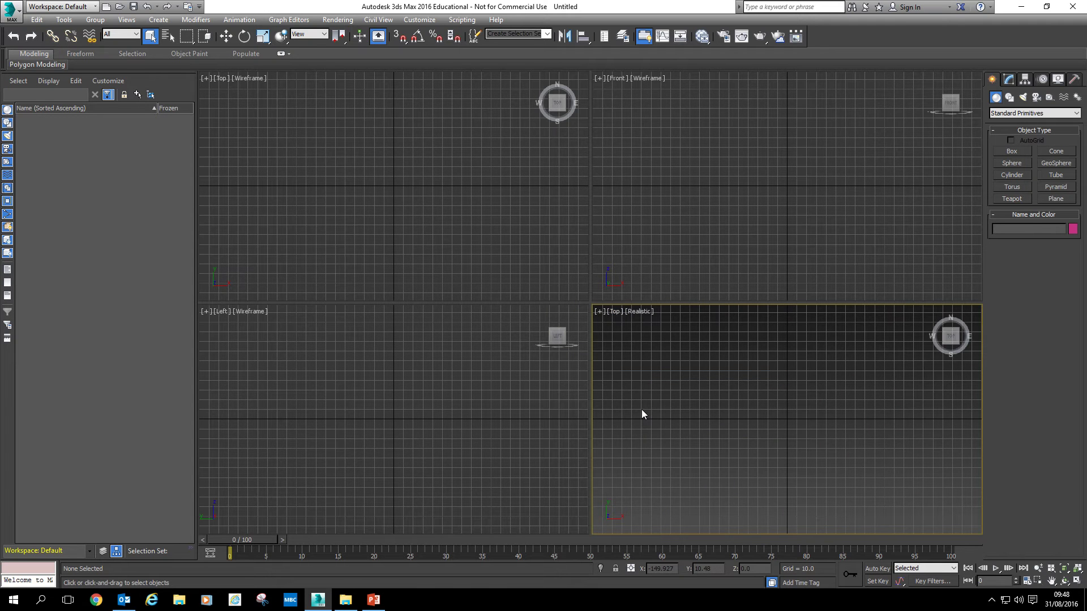
click(614, 312)
click(637, 441)
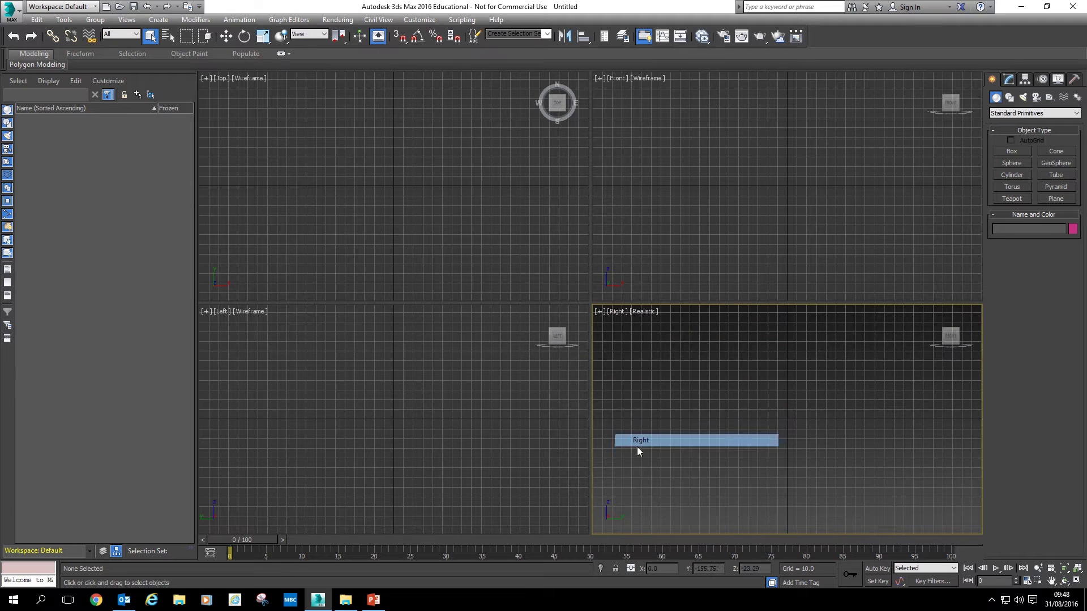
click(616, 312)
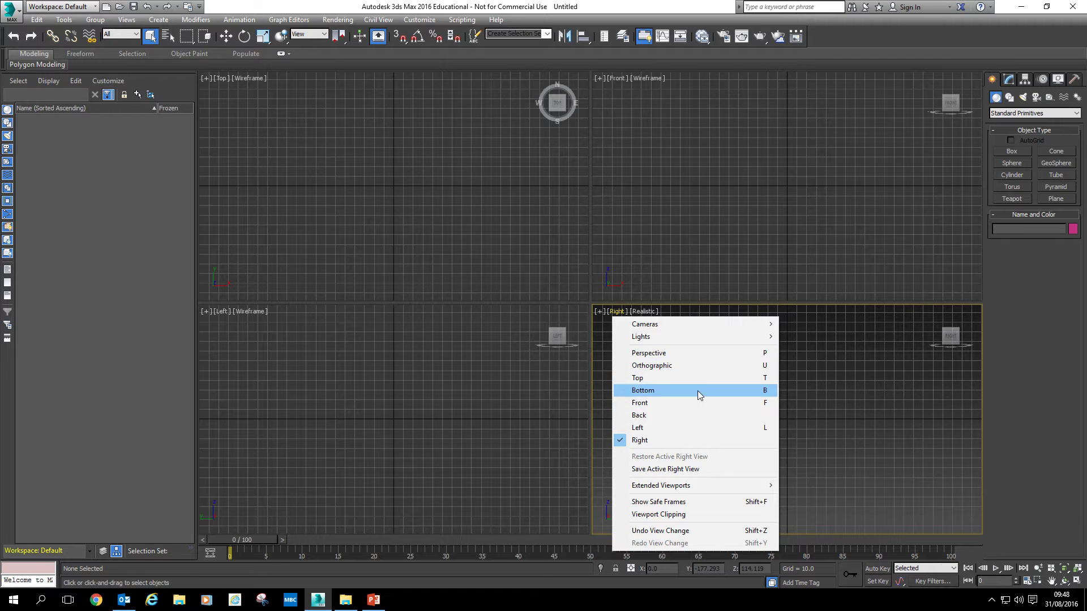
click(698, 352)
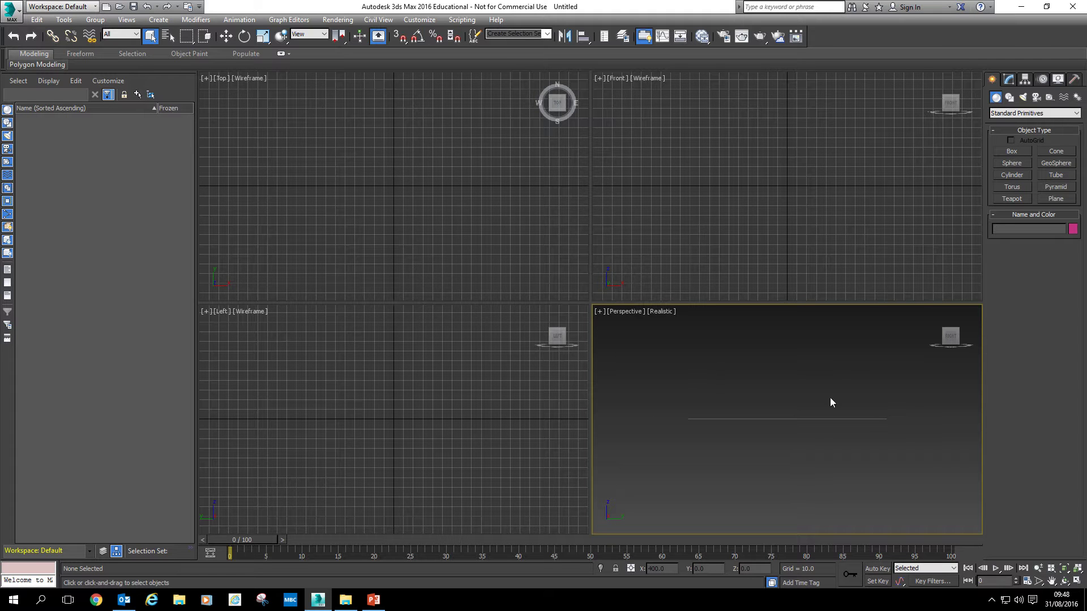
click(934, 311)
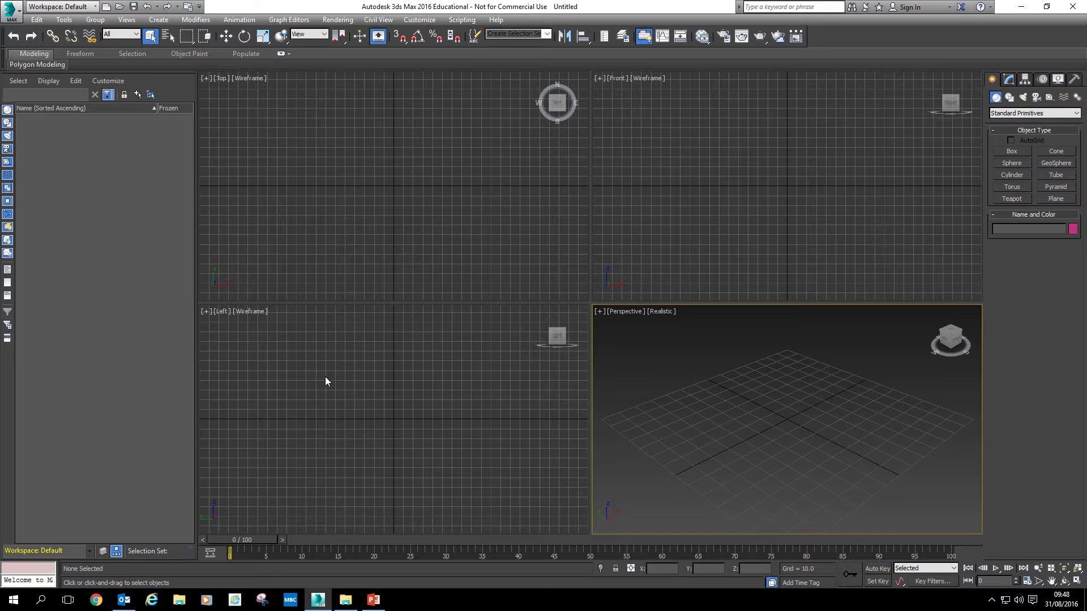
Step: Activate the Left viewport and cycle it through Front, Top and Perspective views before returning it to Left
middle_drag(326, 381, 325, 373)
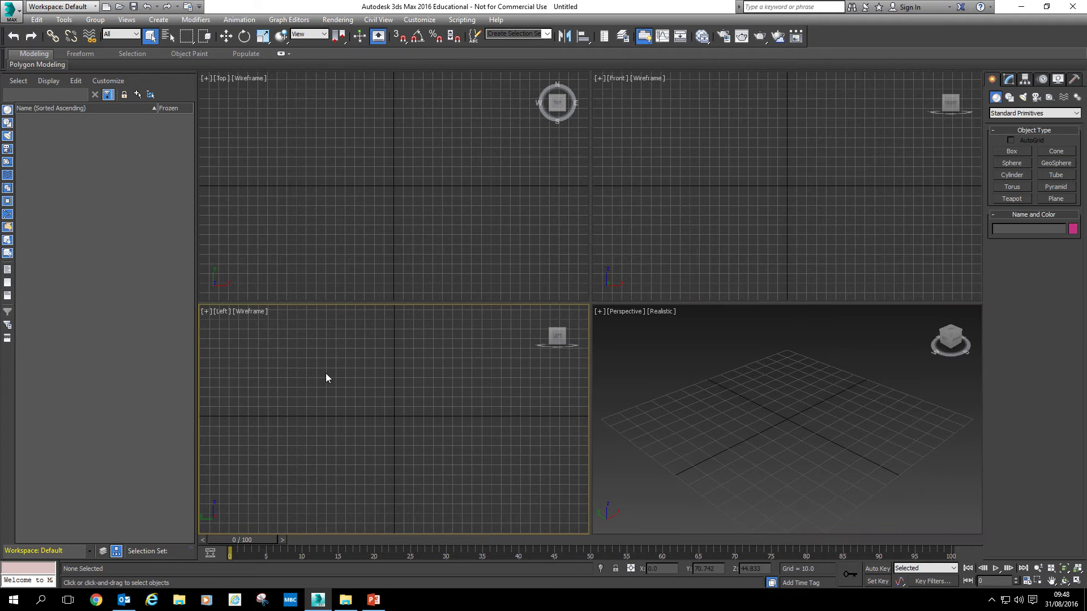
key(f)
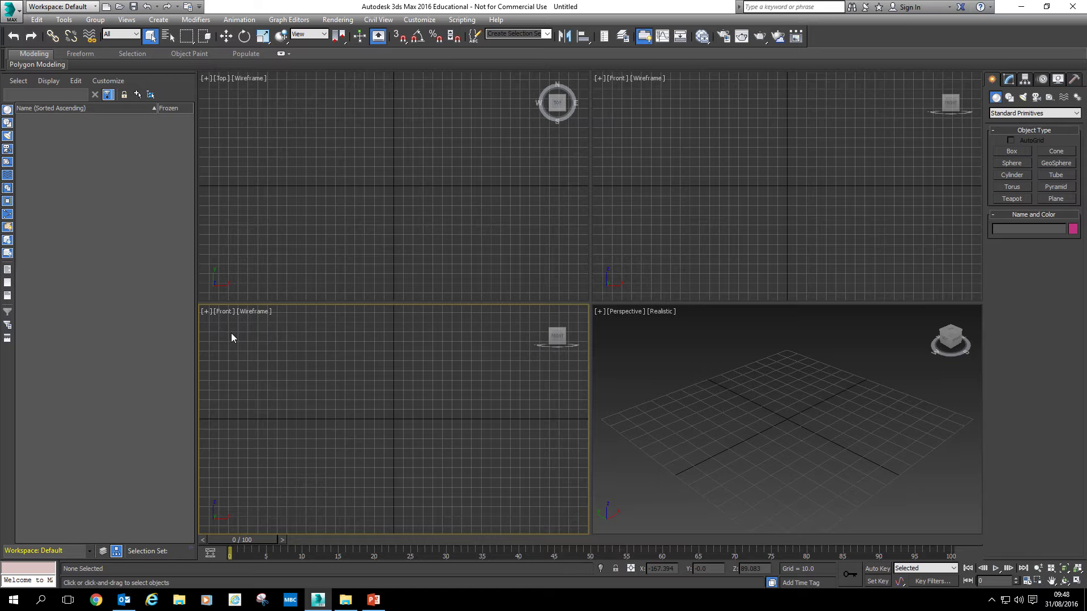
key(t)
key(p)
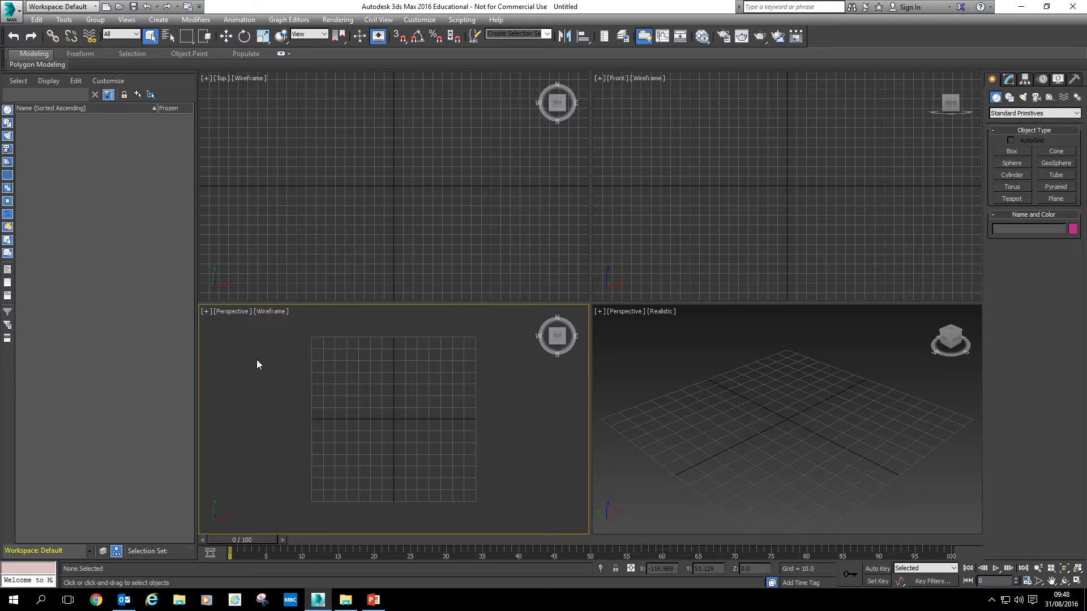
key(l)
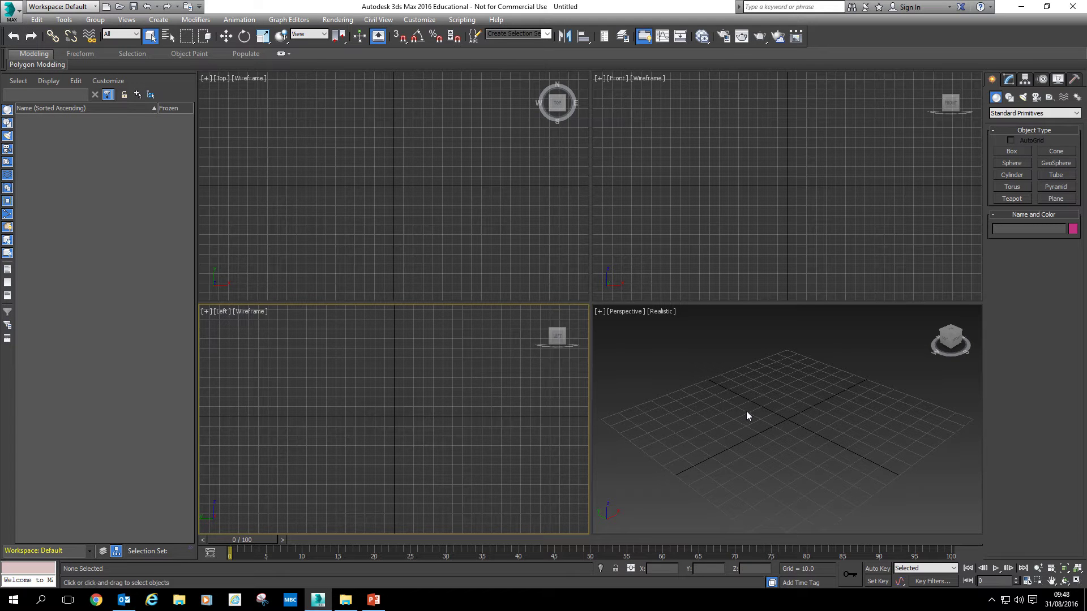
Step: Pan the view in each of the four viewports: Perspective, Left, Top and Front
click(780, 437)
middle_drag(780, 437, 798, 418)
mouse_move(476, 397)
middle_down()
mouse_move(457, 411)
mouse_move(495, 401)
mouse_move(480, 406)
middle_up()
middle_drag(428, 232, 449, 223)
middle_drag(856, 179, 818, 167)
middle_drag(799, 375, 781, 369)
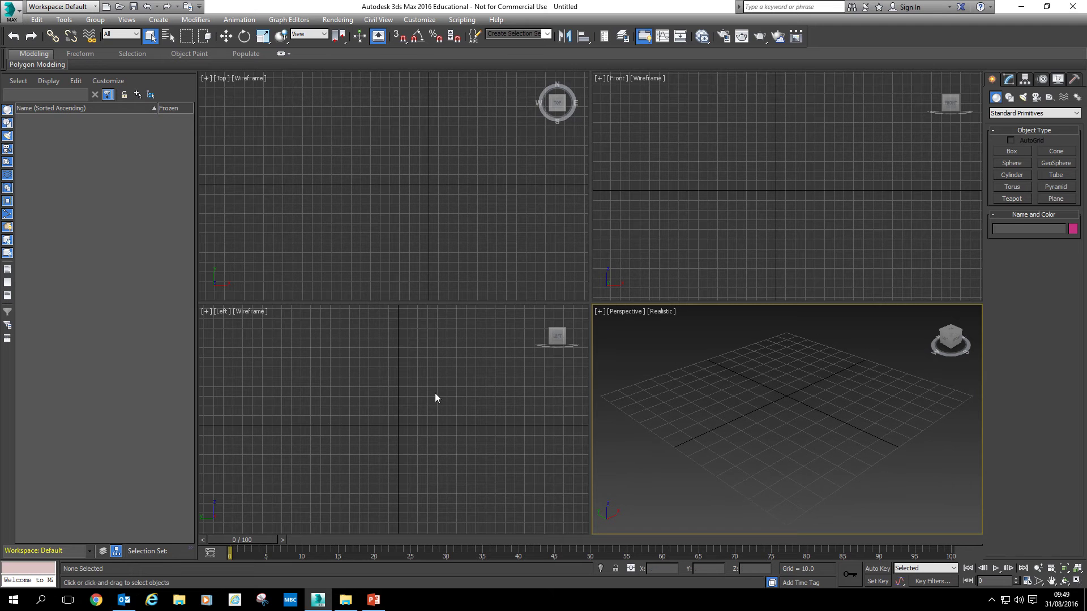
middle_drag(435, 395, 435, 391)
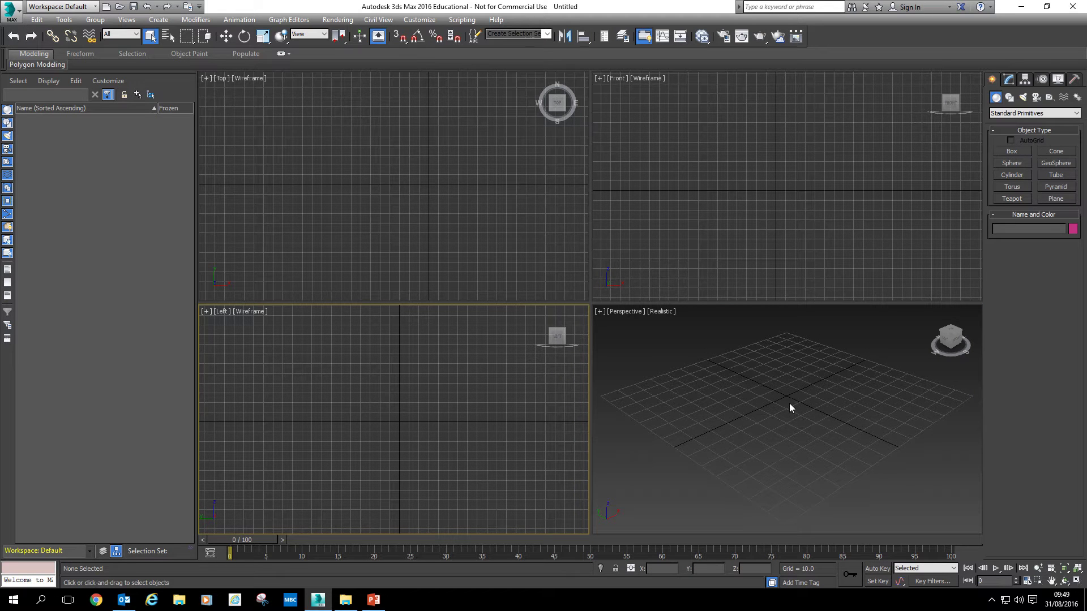
Step: Zoom in and out repeatedly in the Perspective and Left viewports
scroll(780, 401, up, 5)
scroll(781, 401, down, 8)
scroll(780, 402, up, 6)
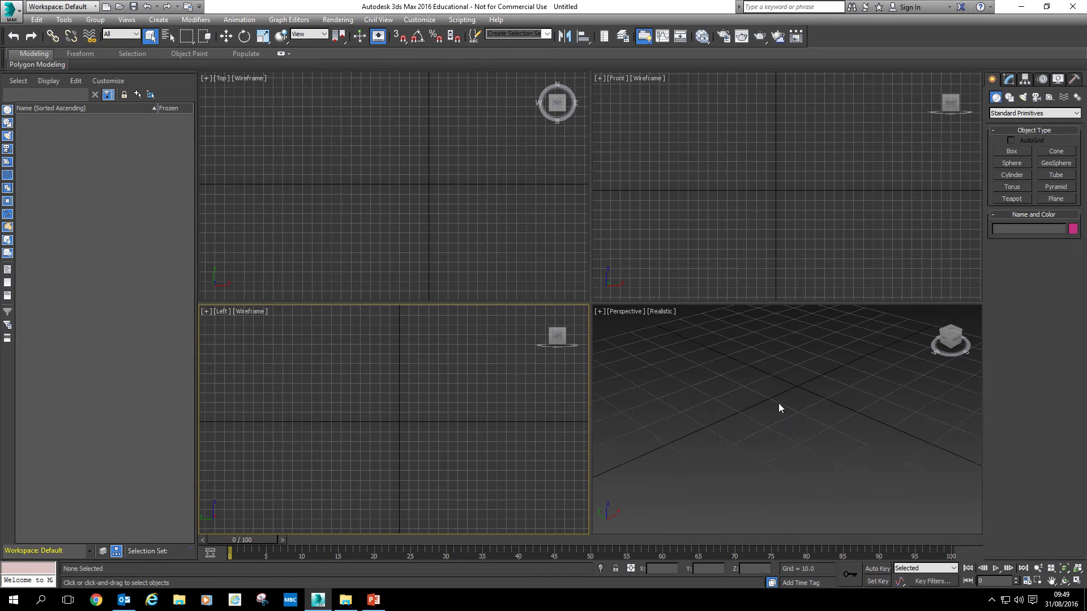
scroll(779, 403, down, 5)
scroll(411, 435, down, 5)
scroll(411, 435, up, 6)
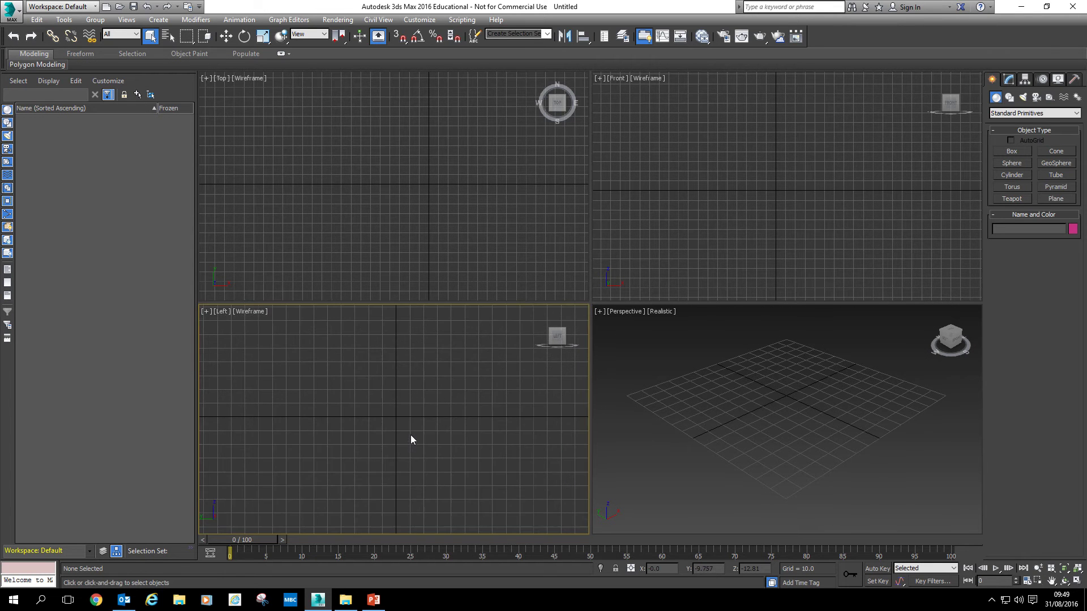
Step: Pan the Left and Perspective viewports, and both pan and zoom the Top and Front viewports
mouse_move(411, 435)
middle_down()
mouse_move(429, 452)
mouse_move(436, 429)
mouse_move(416, 432)
middle_up()
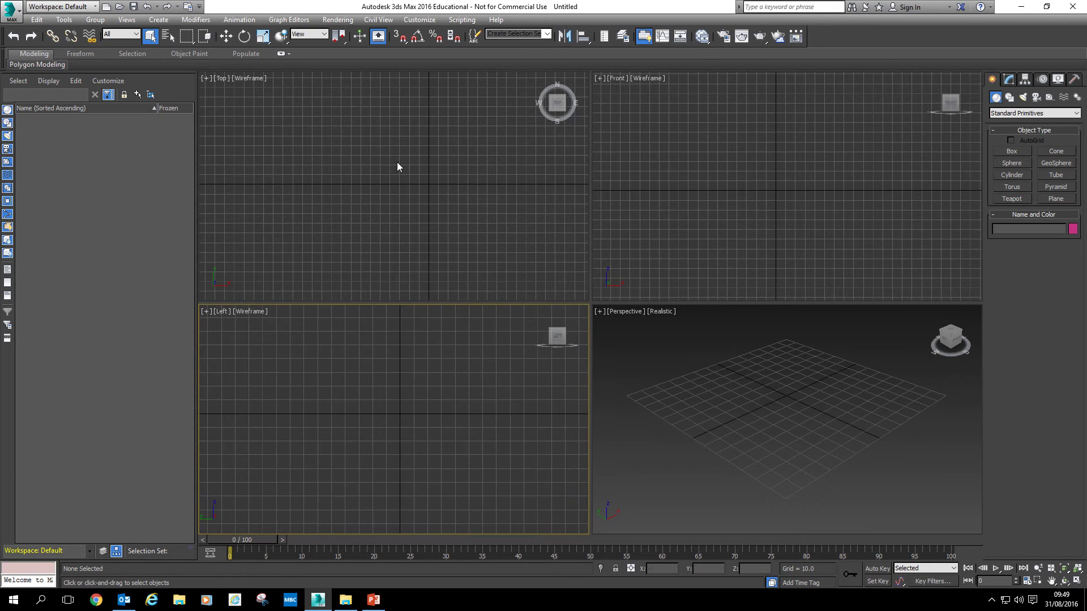
middle_drag(397, 163, 360, 198)
scroll(376, 196, down, 5)
scroll(375, 197, up, 6)
mouse_move(783, 201)
middle_down()
mouse_move(780, 191)
mouse_move(800, 221)
mouse_move(785, 200)
middle_up()
scroll(793, 185, up, 3)
scroll(799, 223, up, 2)
scroll(788, 206, down, 4)
scroll(784, 201, up, 2)
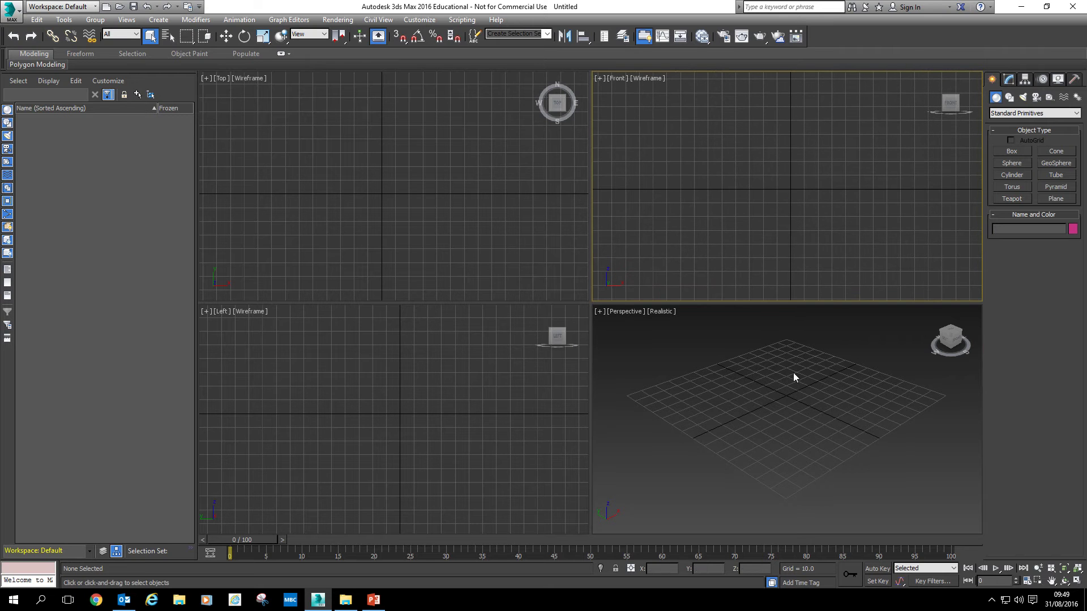
middle_drag(793, 375, 793, 385)
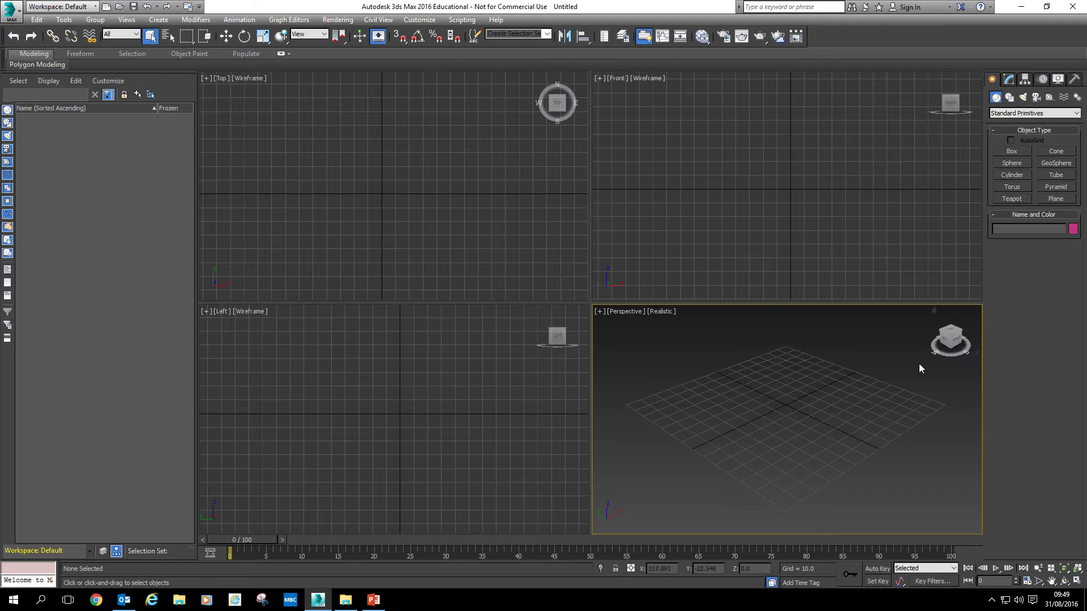
Step: Orbit the Perspective view with the ViewCube through several side, back and corner orientations, and restore its home view
mouse_move(954, 339)
mouse_down()
mouse_move(929, 344)
mouse_move(942, 318)
mouse_move(956, 337)
mouse_move(944, 328)
mouse_move(950, 360)
mouse_move(956, 330)
mouse_move(960, 344)
mouse_move(947, 344)
mouse_move(959, 342)
mouse_move(948, 345)
mouse_move(952, 323)
mouse_up()
click(953, 340)
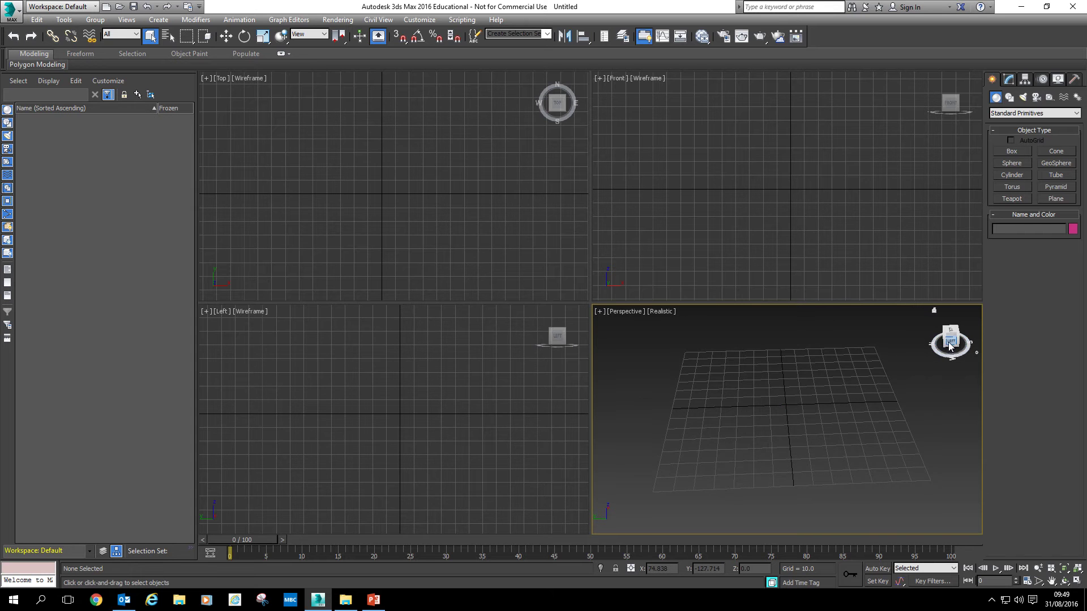
click(950, 346)
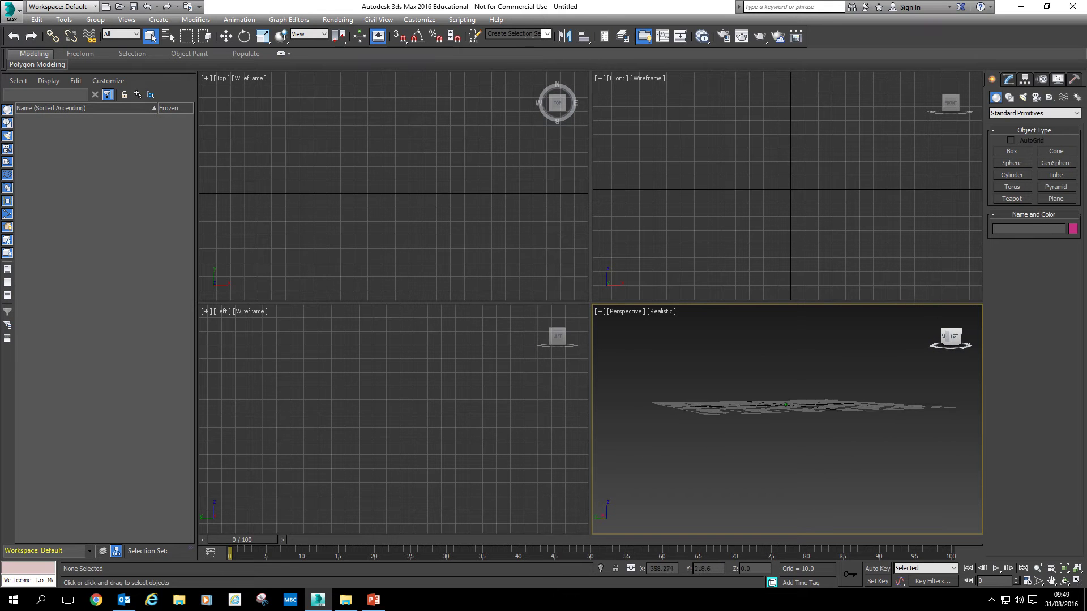
click(960, 338)
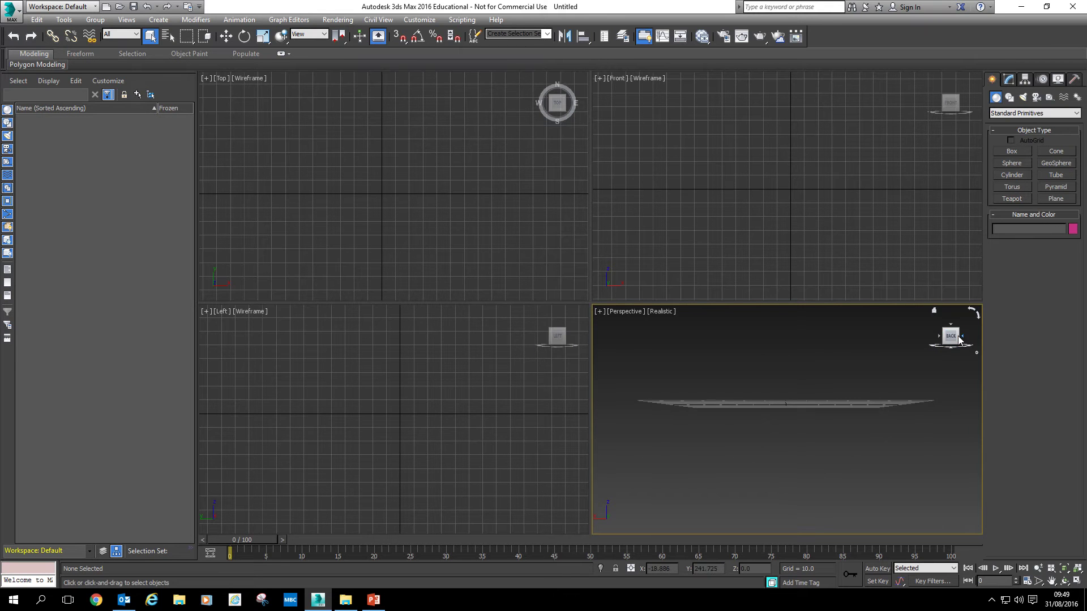
click(958, 336)
mouse_move(950, 334)
mouse_down()
mouse_move(938, 365)
mouse_move(943, 351)
mouse_up()
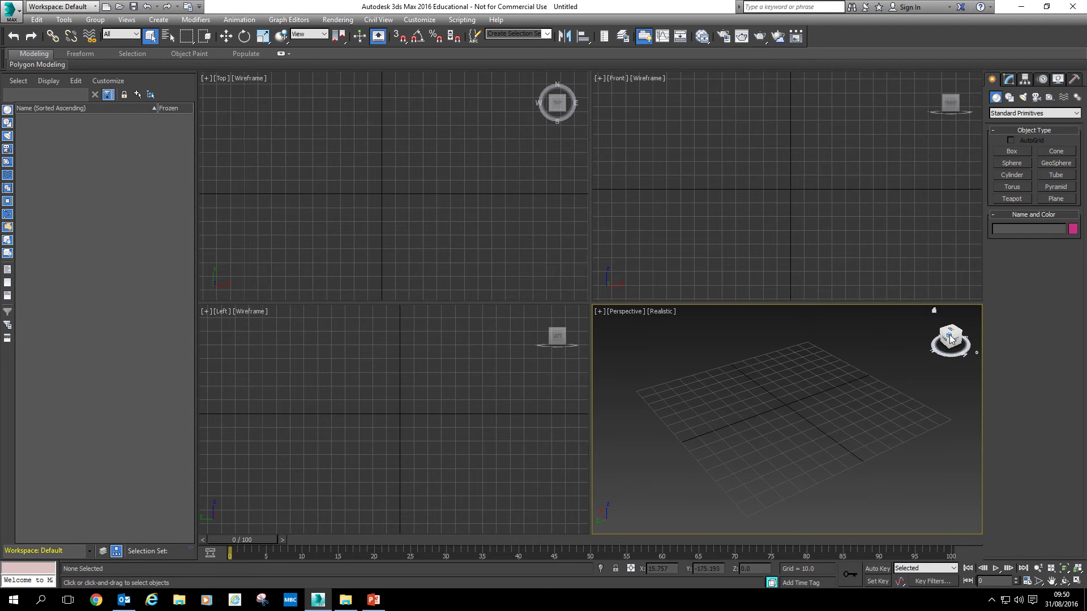
click(949, 338)
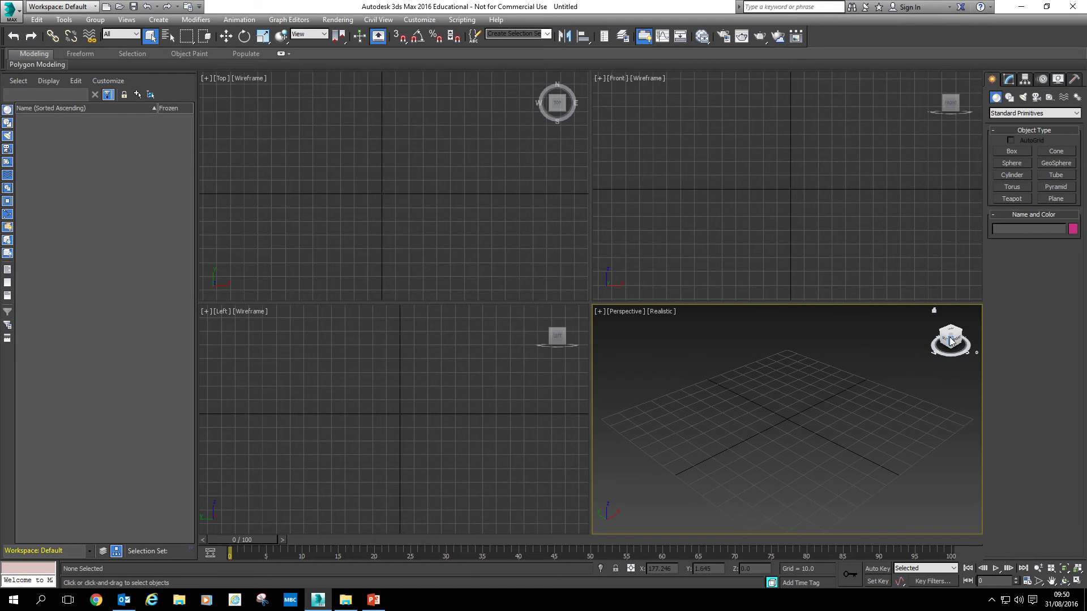
click(950, 339)
middle_drag(776, 390, 202, 71)
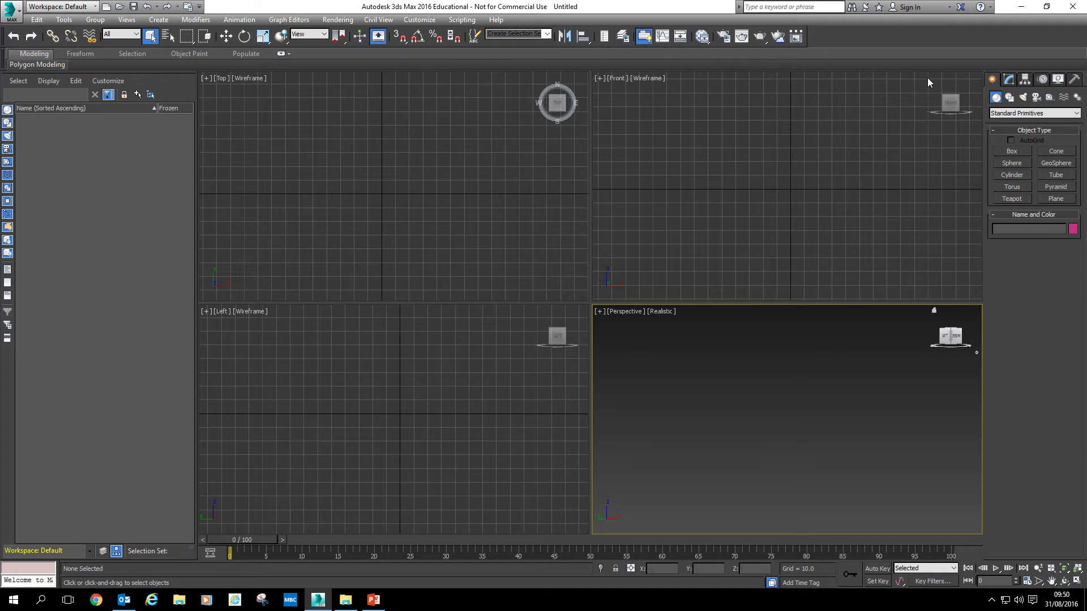
click(935, 311)
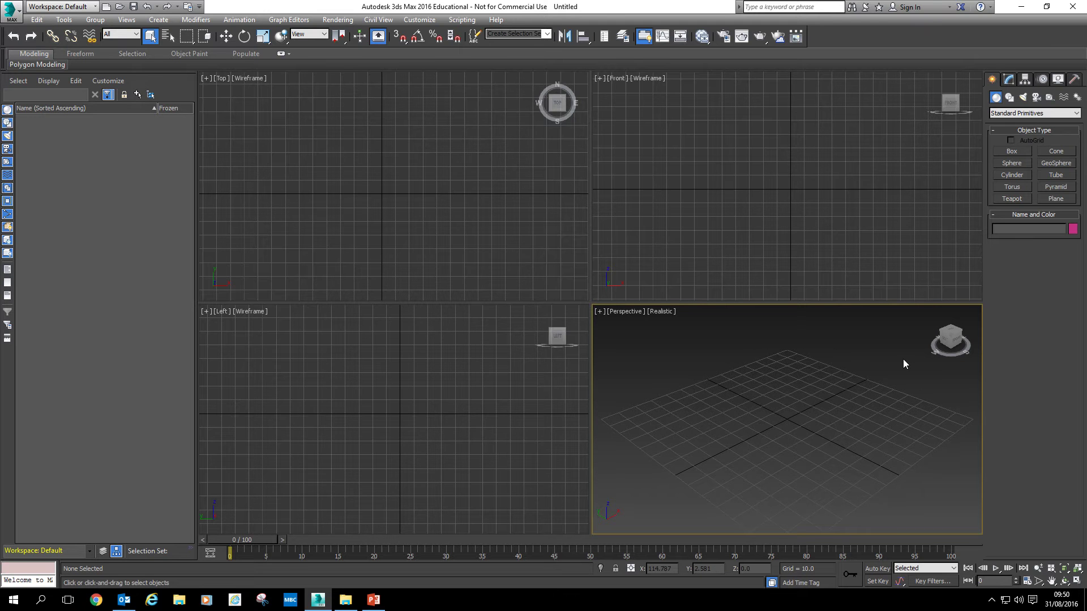
Step: Pan the Top and Front viewports, turn the Perspective view to a side face with the ViewCube, and restore its home view
middle_drag(473, 235, 491, 233)
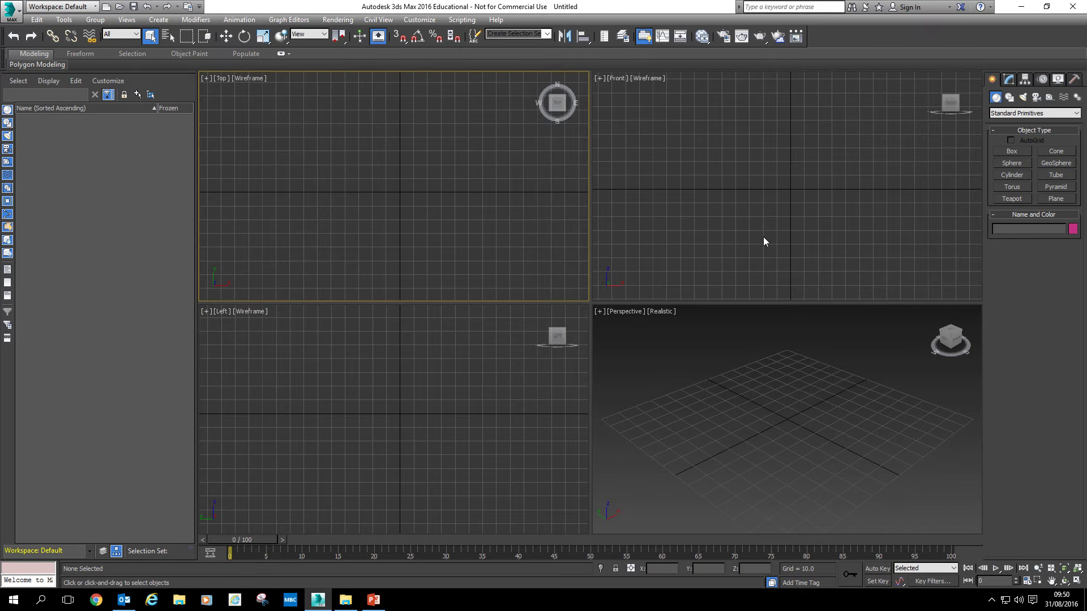
middle_drag(764, 234, 766, 235)
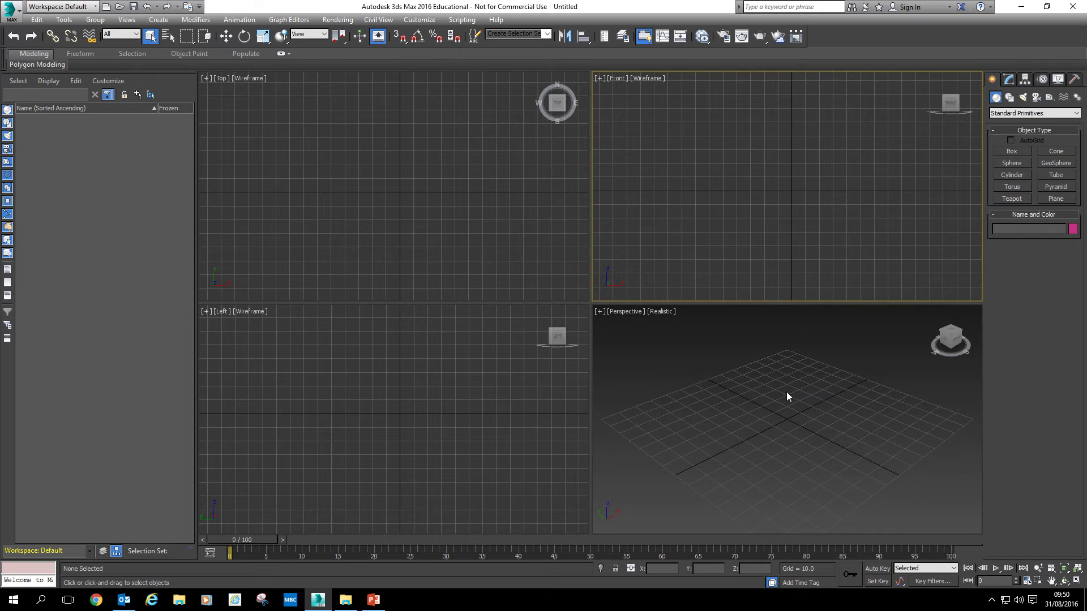
click(934, 354)
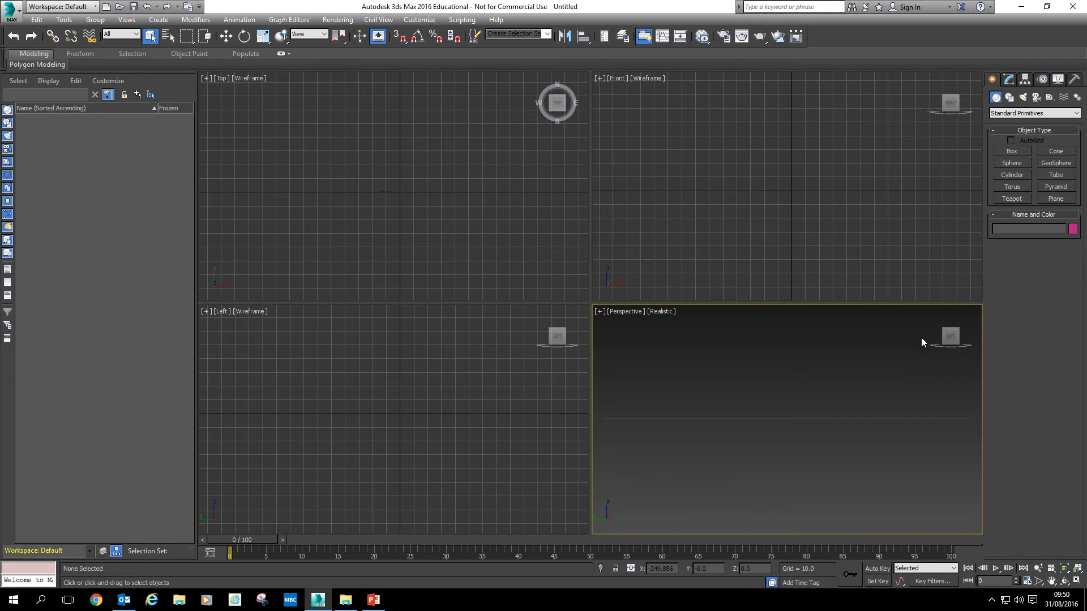
click(934, 311)
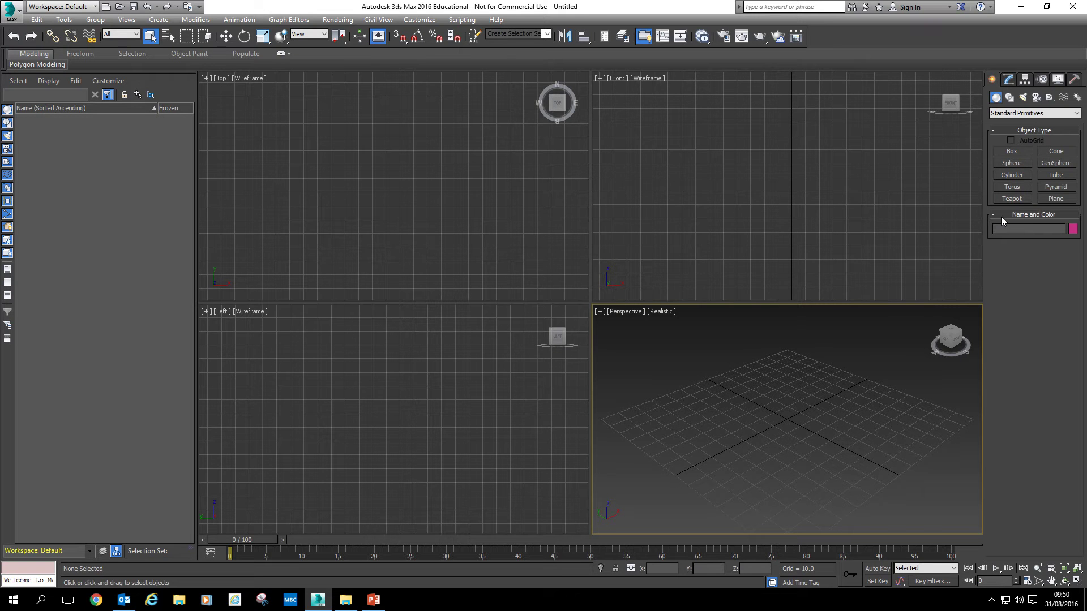
Step: Create a box about 76 long, 73 wide and 24 high near the centre of the grid in the Perspective viewport
click(1010, 151)
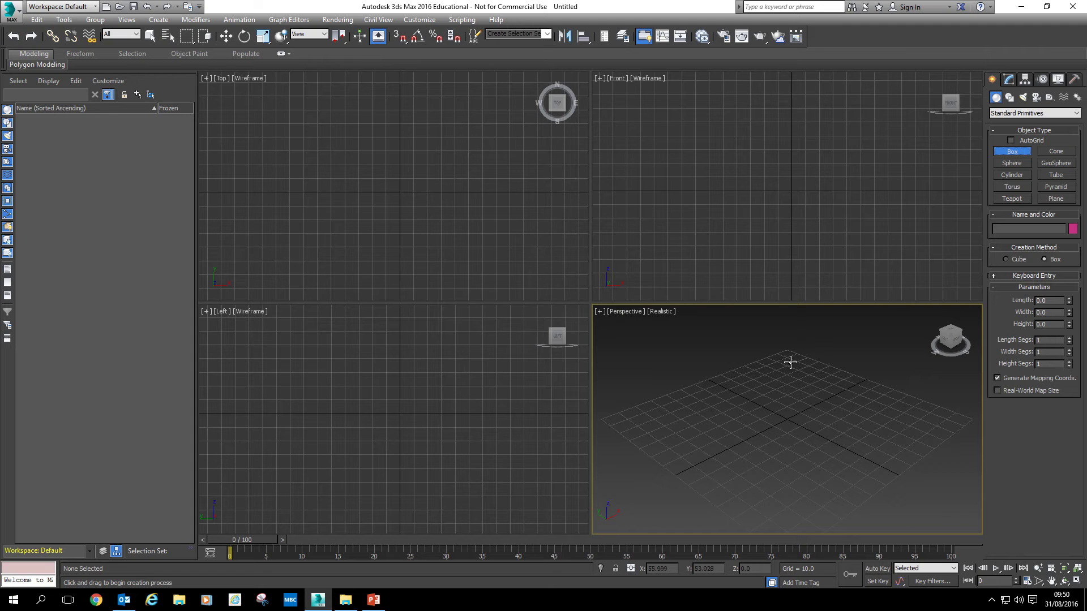
drag(795, 384, 804, 496)
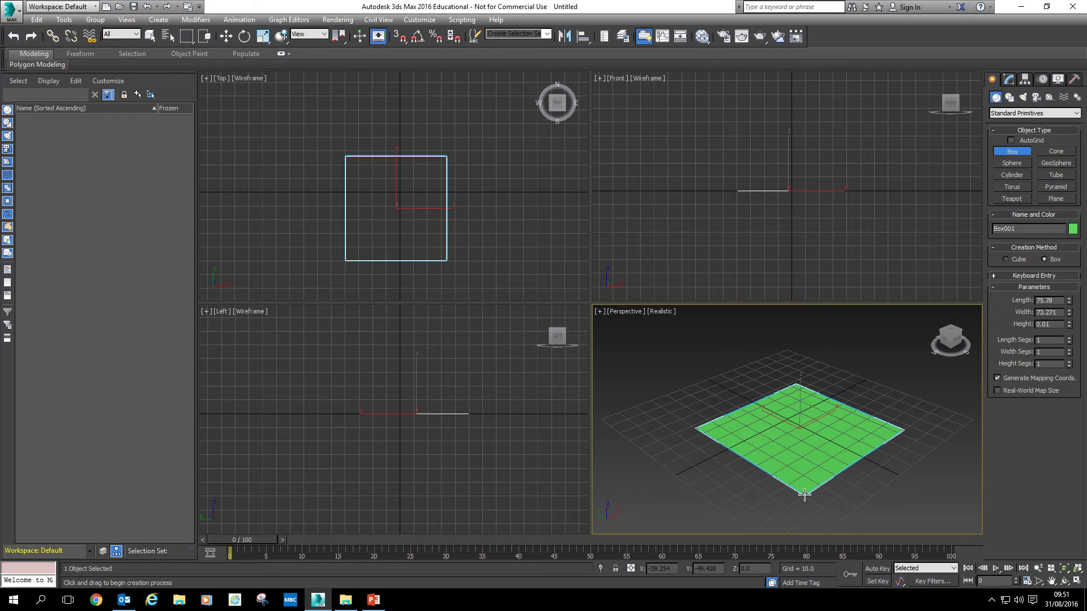
drag(804, 495, 804, 494)
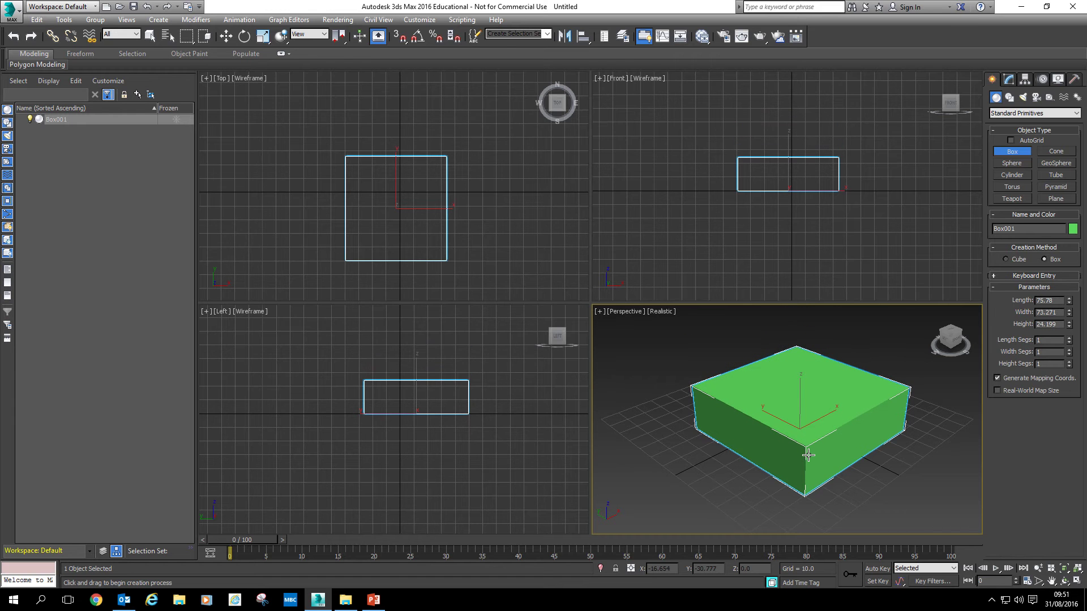
click(808, 455)
Step: Create two smaller boxes in front of the large box, the second about 23 long, 13 wide and 13 high
drag(647, 456, 831, 518)
click(732, 459)
click(832, 485)
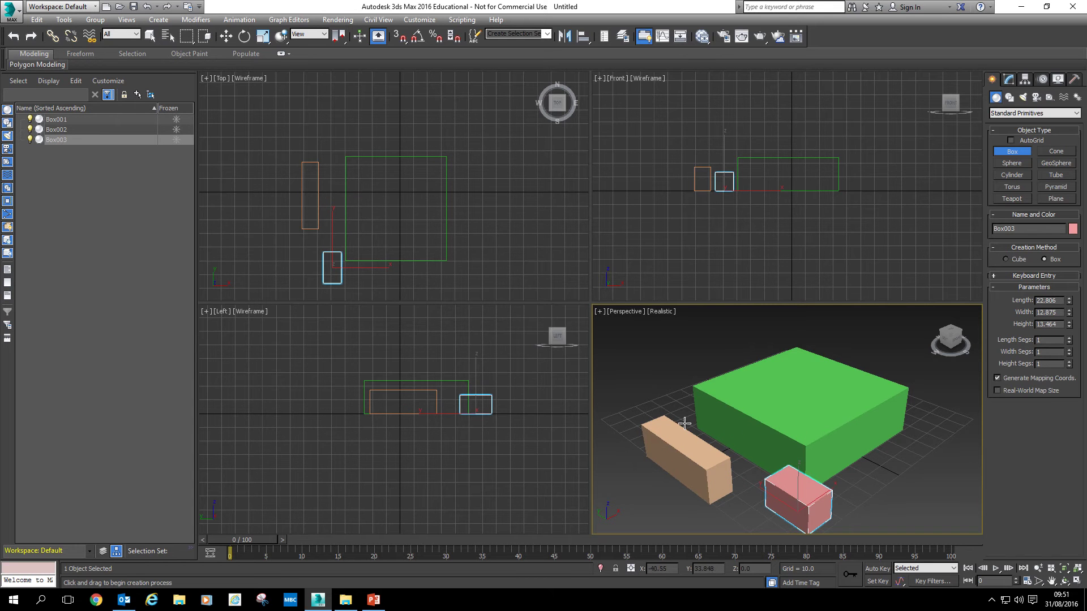
Step: Exit box creation and delete the two smaller boxes, keeping only the large one
right_click(703, 379)
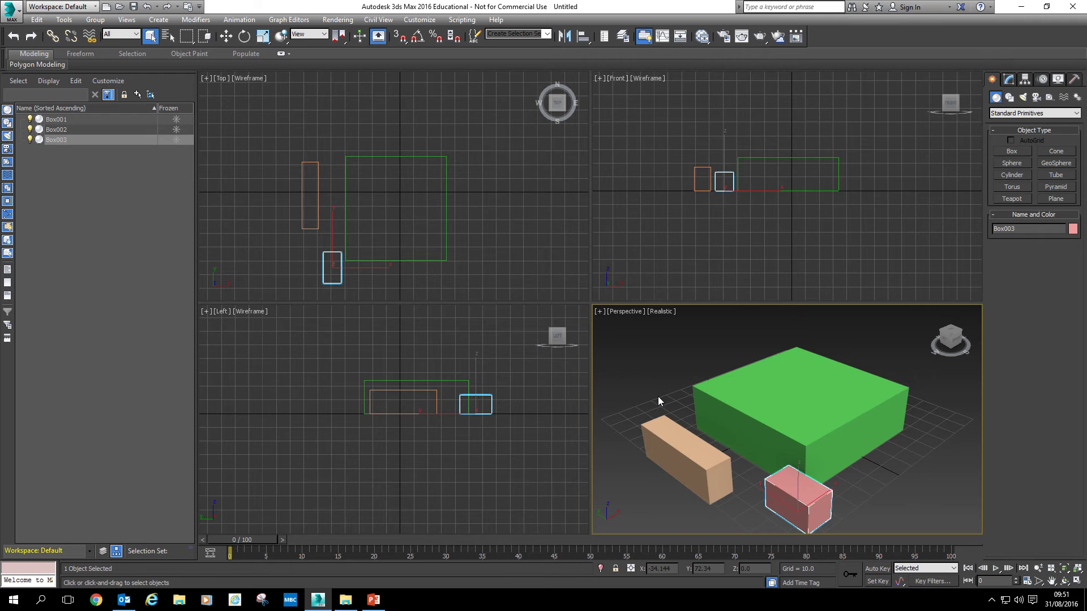
key(Delete)
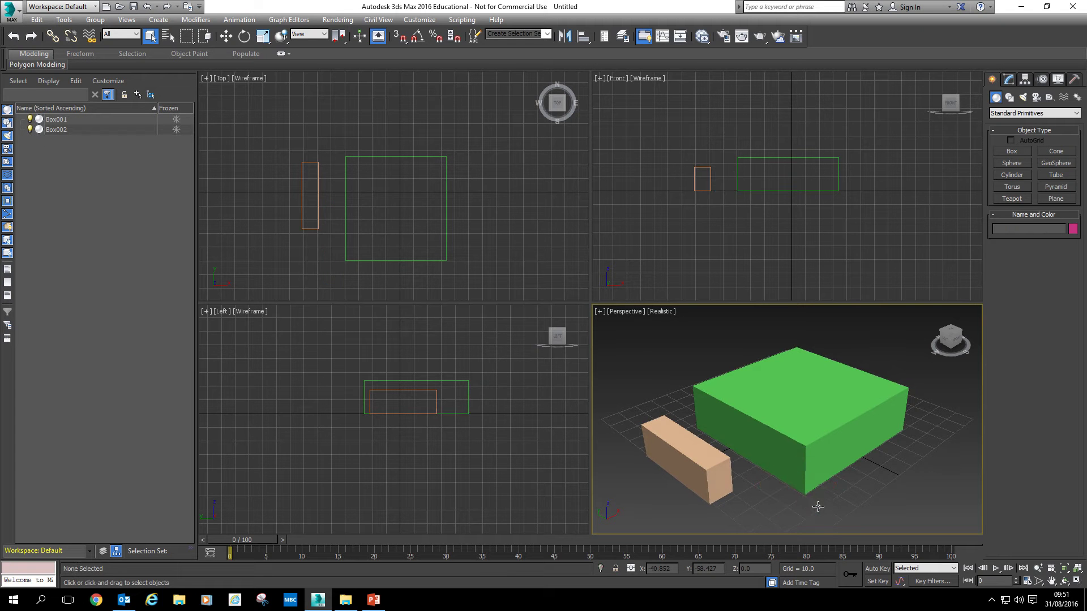
click(688, 458)
key(Delete)
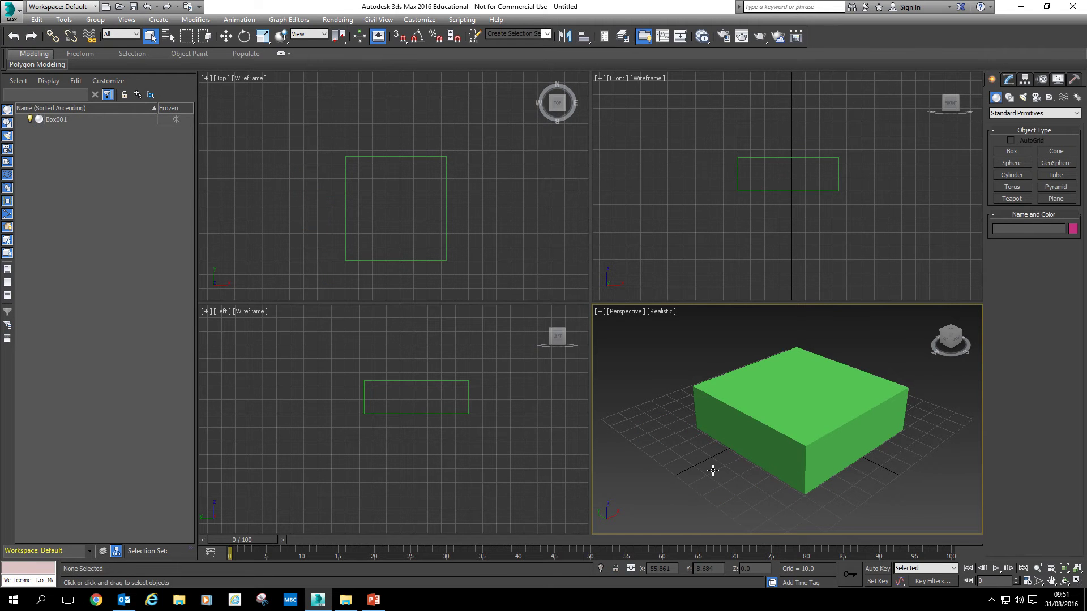
Step: Practise selecting and deselecting the box in the Perspective viewport, and pan the Left, Top and Front viewports
click(777, 417)
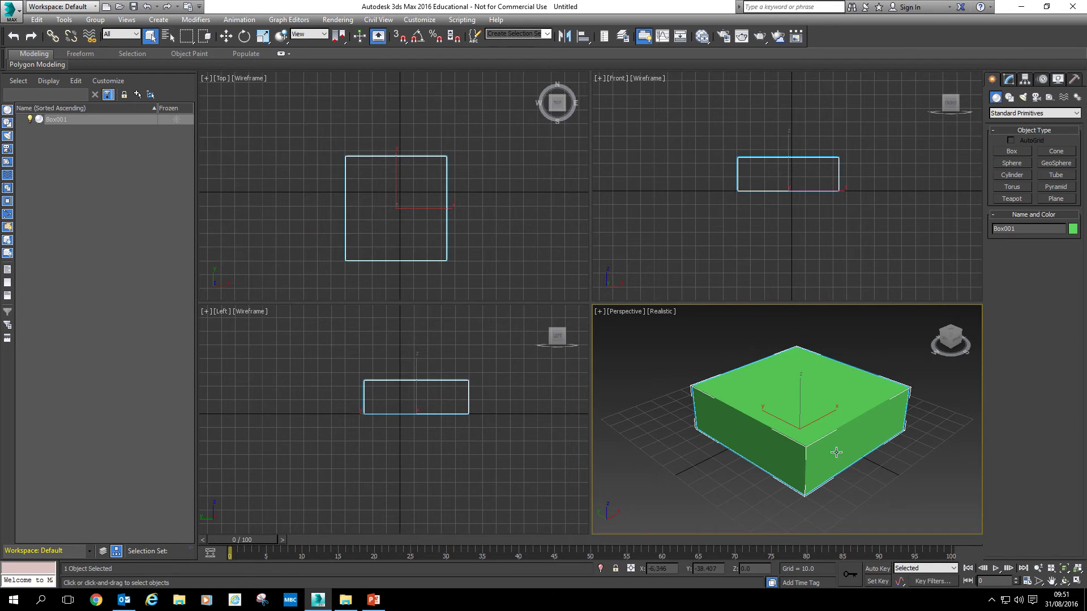
click(897, 486)
middle_drag(860, 442, 851, 447)
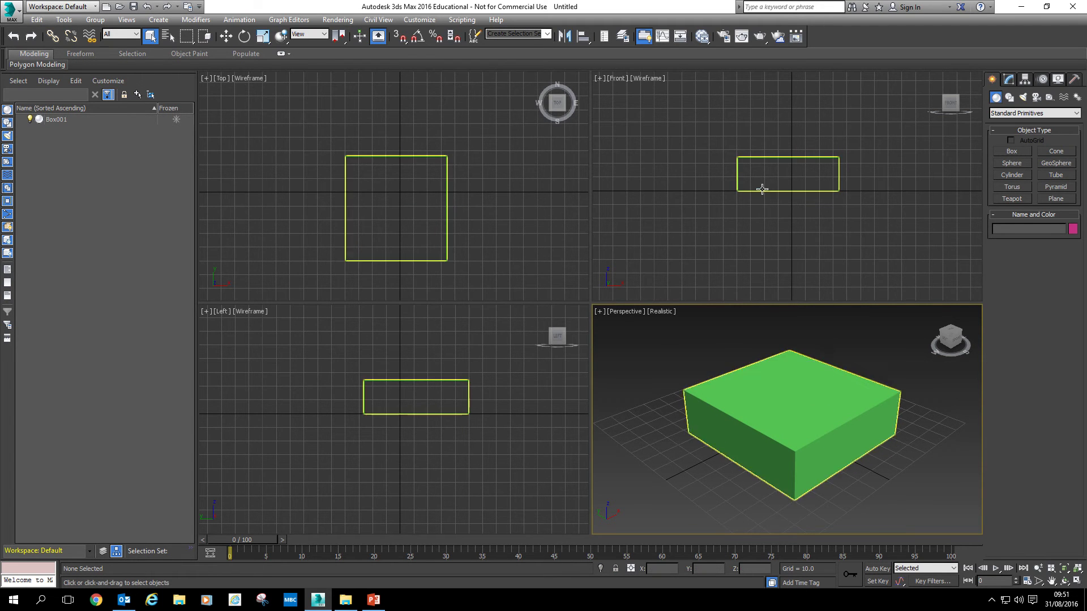
click(737, 403)
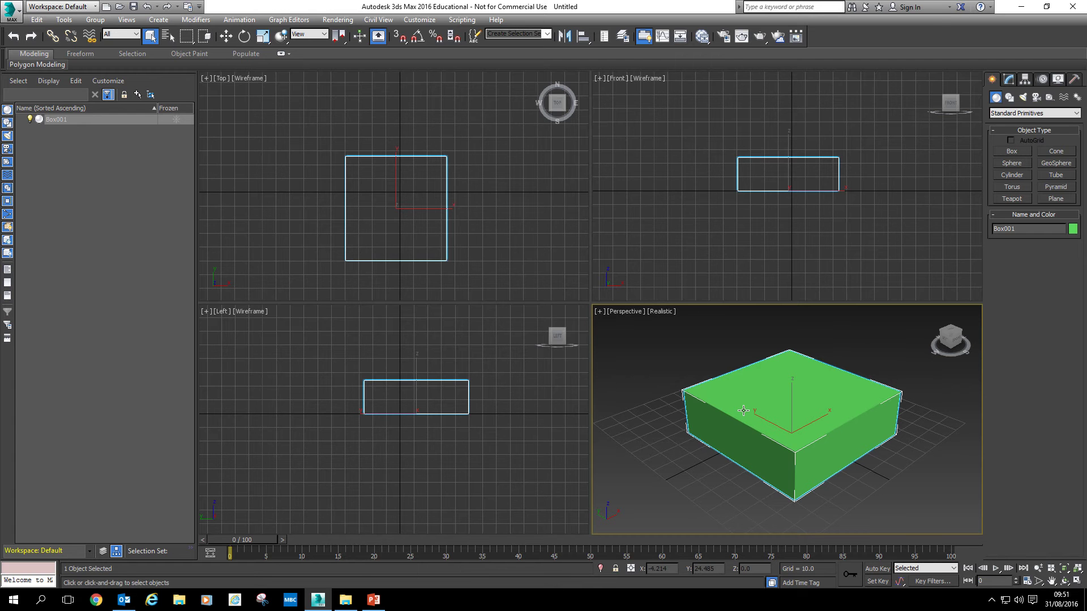
middle_drag(544, 441, 500, 442)
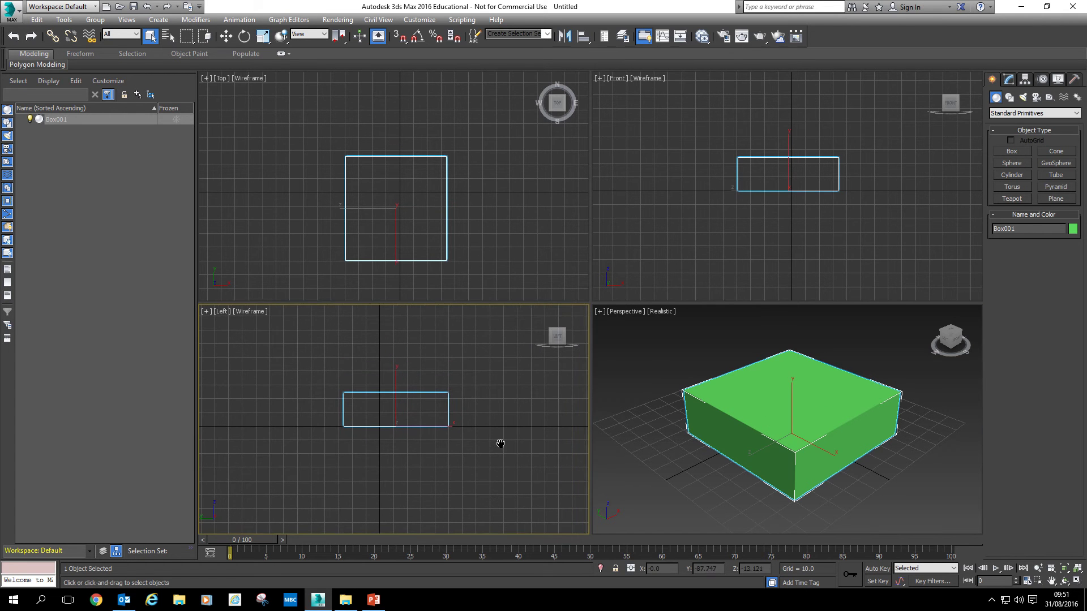
middle_drag(468, 232, 460, 217)
middle_drag(759, 224, 761, 239)
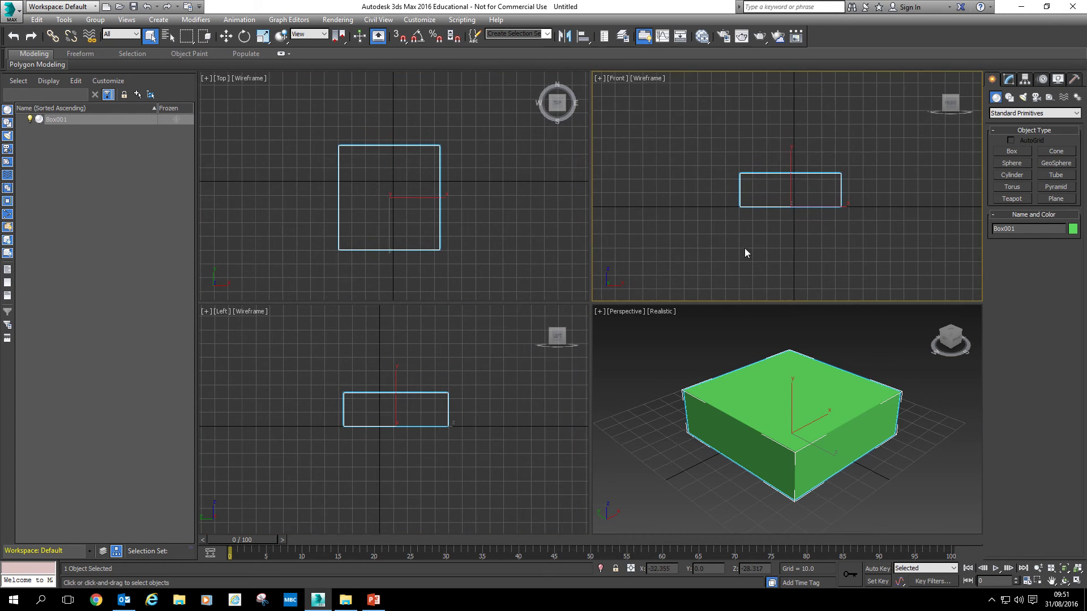
click(667, 441)
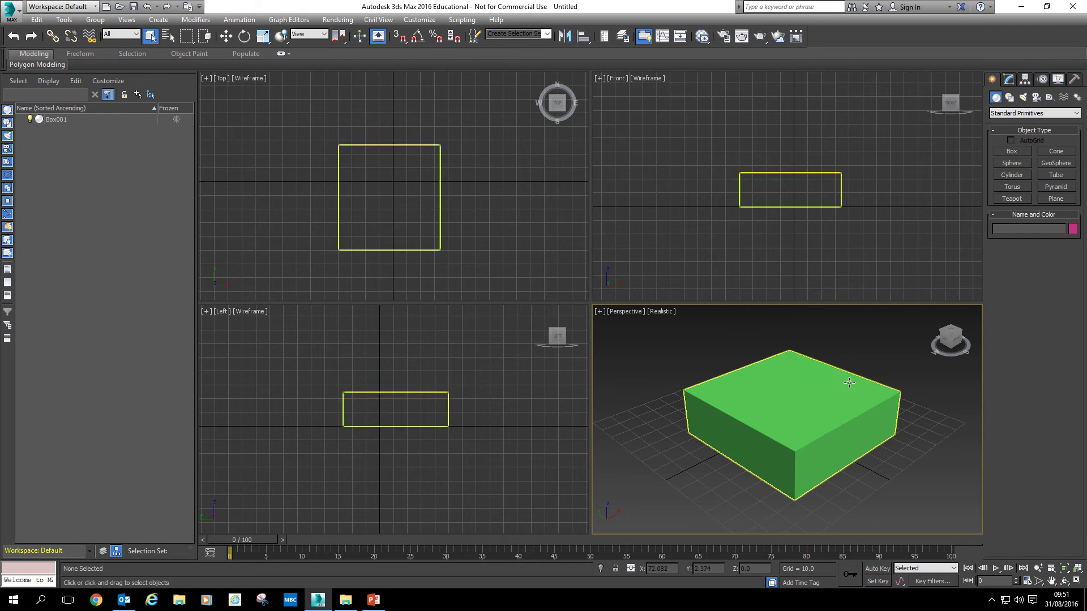
Step: Orbit the Perspective view to a lower angle, zoom in and out on the box, and orbit back to a raised corner view
mouse_move(947, 340)
mouse_down()
mouse_move(781, 318)
mouse_move(947, 342)
mouse_move(936, 343)
mouse_up()
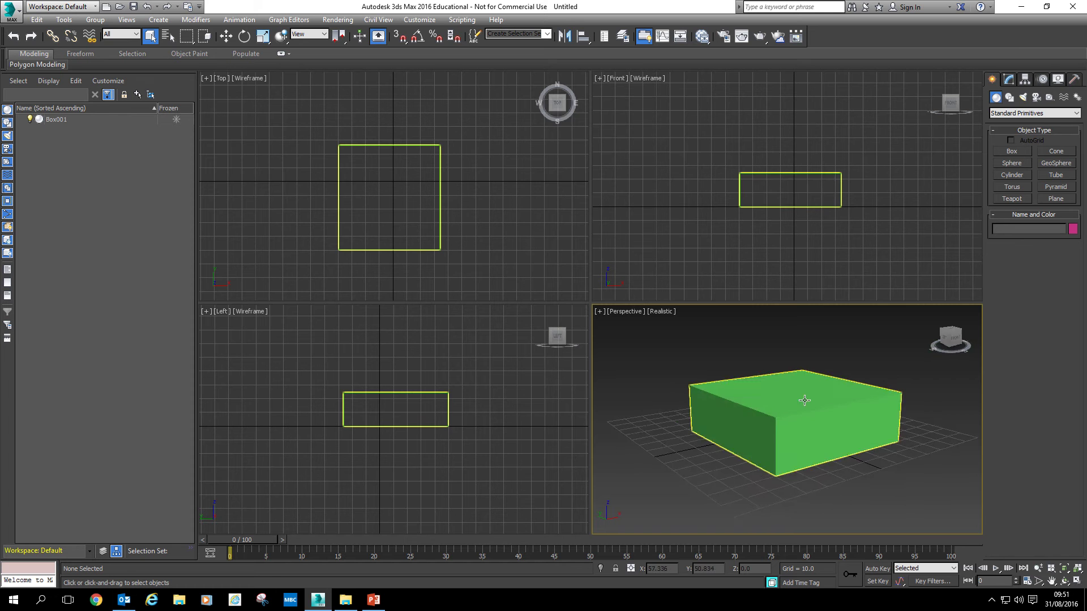
scroll(788, 420, up, 8)
scroll(788, 419, down, 5)
scroll(792, 416, up, 3)
scroll(795, 419, down, 4)
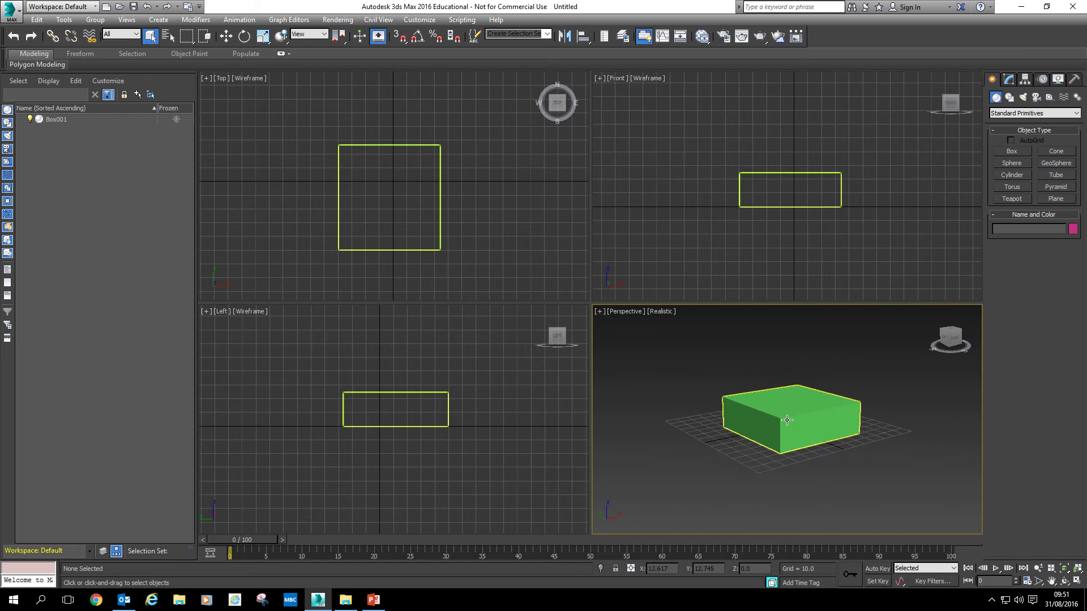
scroll(804, 430, up, 3)
mouse_move(838, 432)
middle_down()
mouse_move(803, 437)
mouse_move(841, 429)
middle_up()
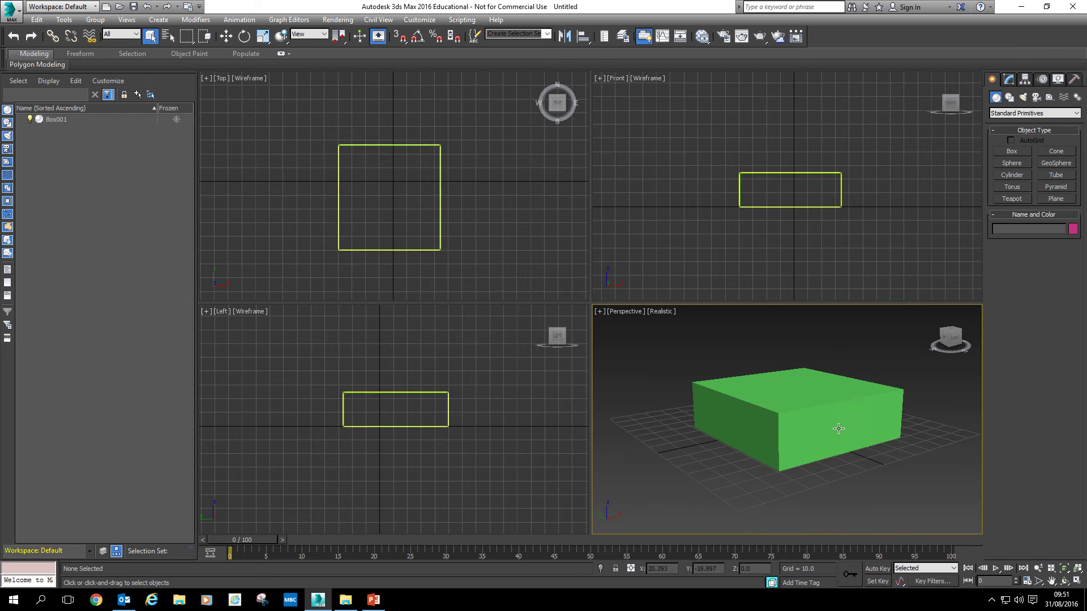
drag(950, 346, 966, 358)
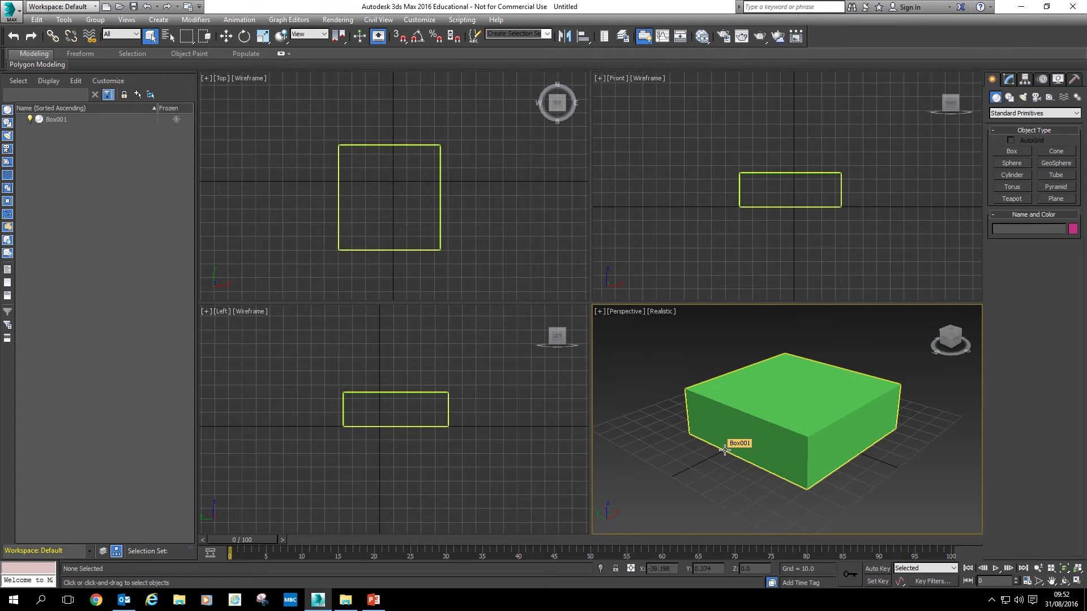
Step: Turn on edged faces in the Perspective viewport and inspect the box's edges both selected and deselected
key(F4)
scroll(721, 464, up, 5)
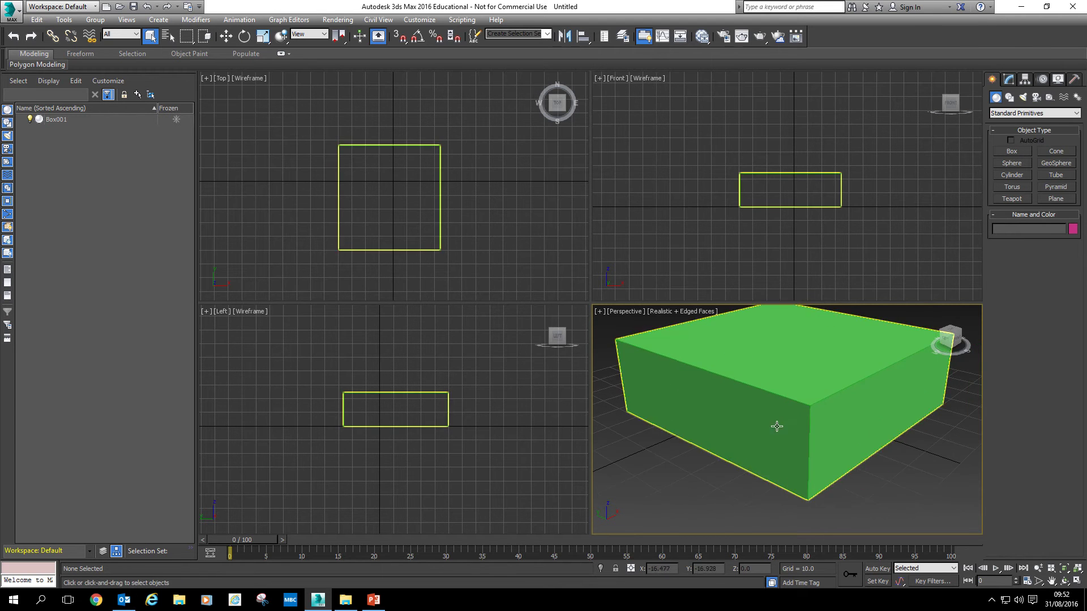
click(848, 434)
click(913, 488)
click(870, 420)
scroll(922, 454, down, 4)
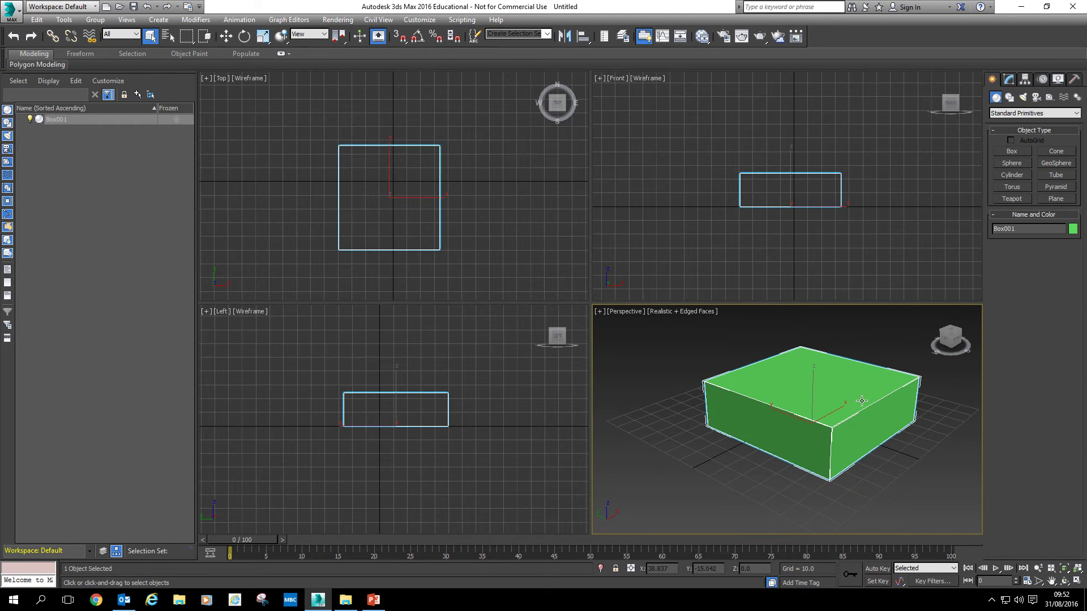
click(697, 463)
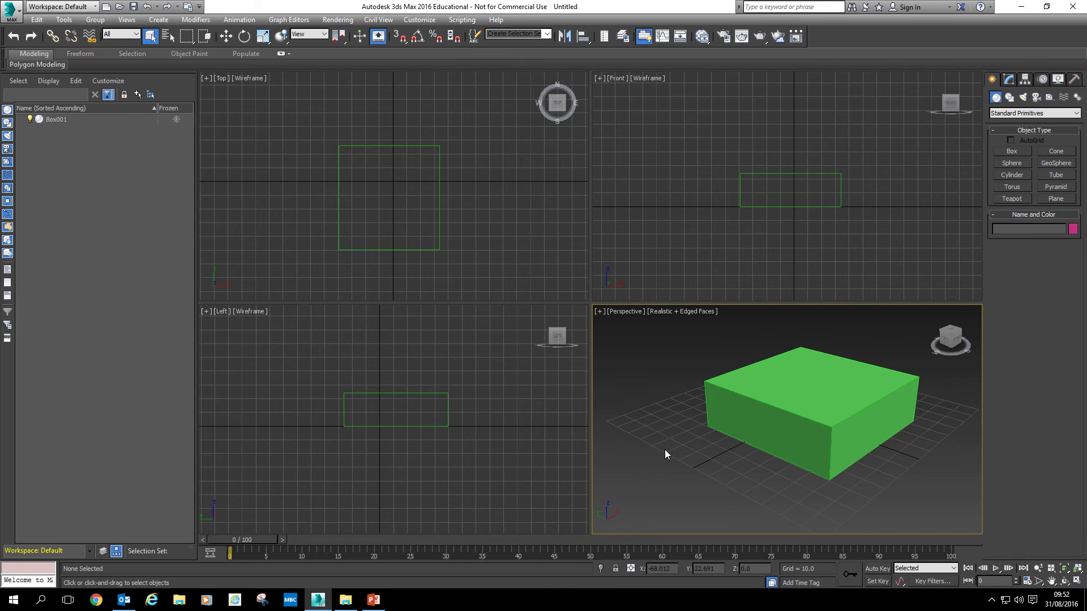
Step: Select the box with a selection region around it in the Top viewport and clear the selection
middle_drag(463, 409, 456, 408)
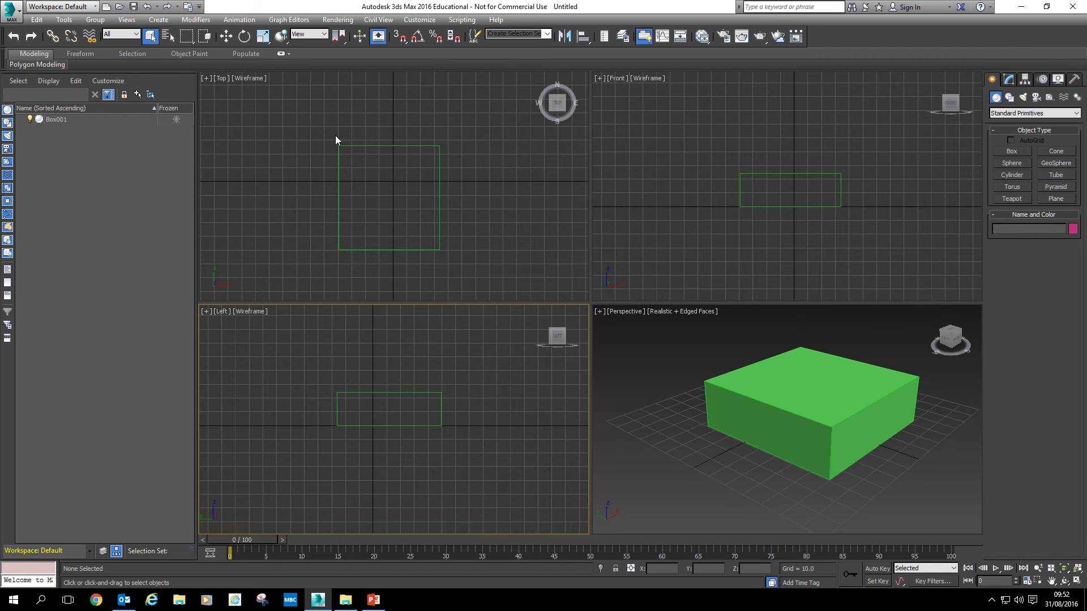
drag(298, 112, 504, 268)
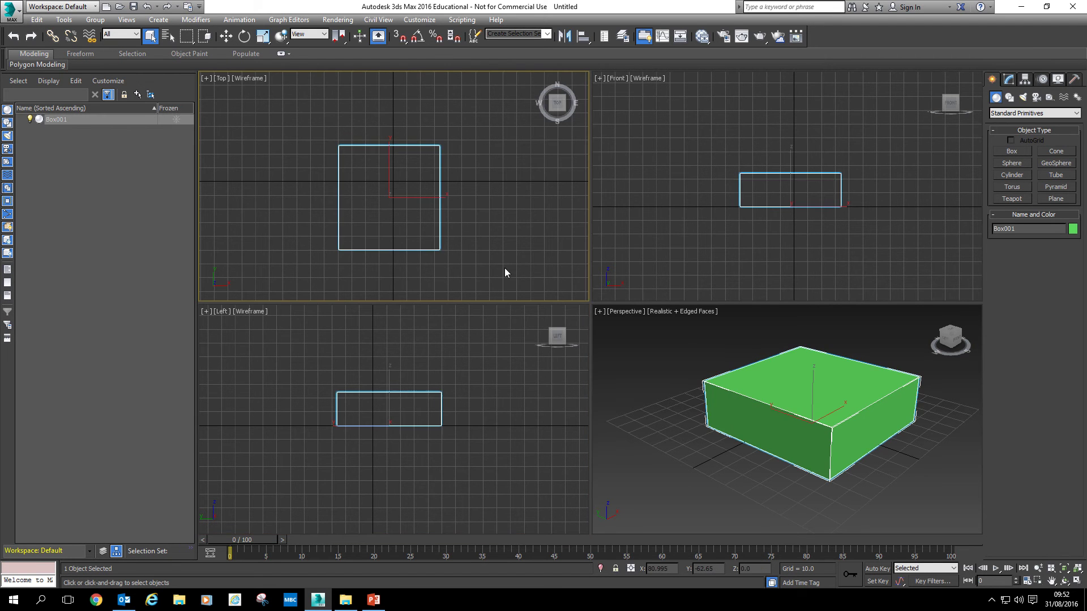
click(512, 218)
click(349, 427)
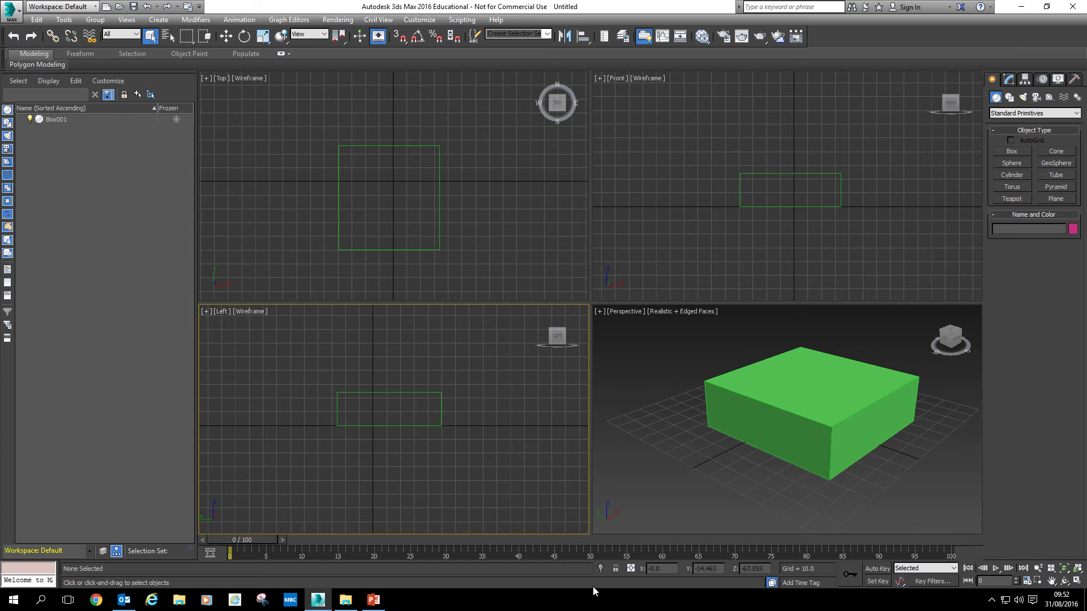
Step: Select the box in the Perspective viewport and open its parameters for modification, reselecting it after deselecting
click(821, 481)
middle_drag(794, 454, 783, 447)
scroll(790, 449, down, 3)
click(790, 447)
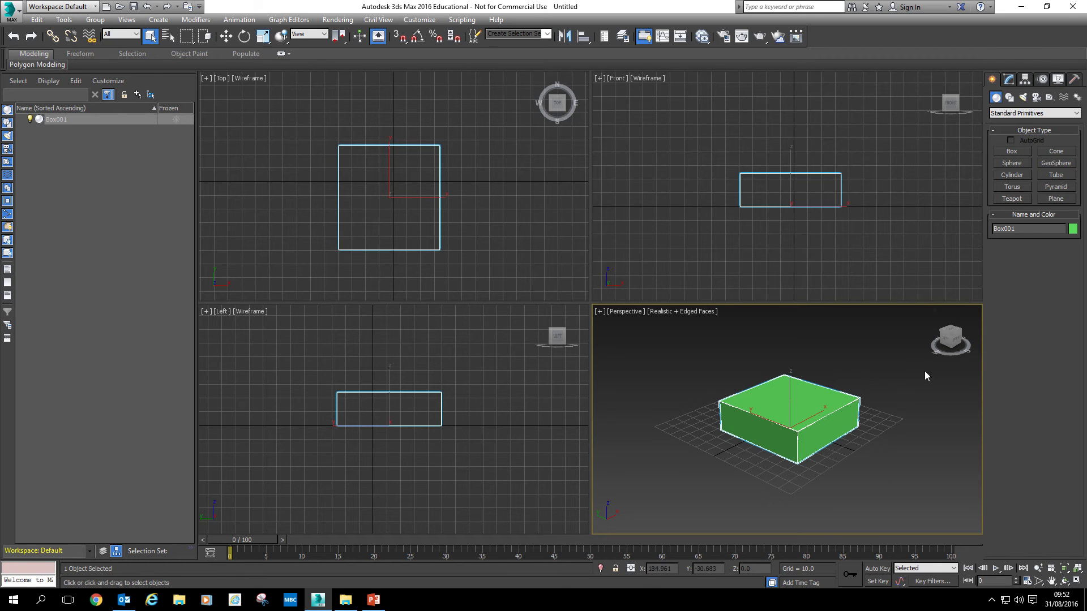
click(1008, 85)
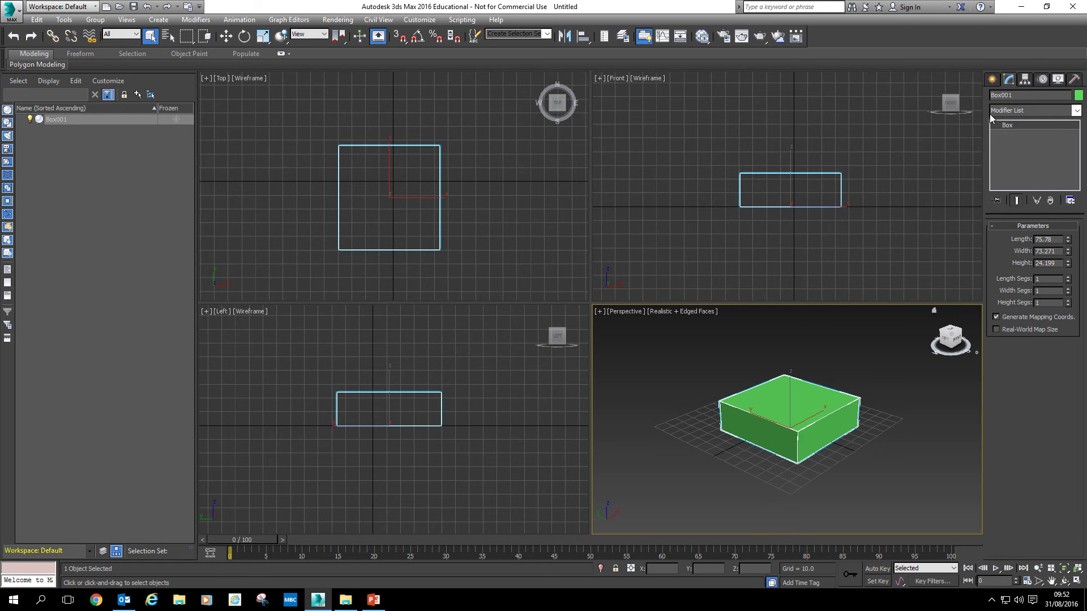
click(916, 413)
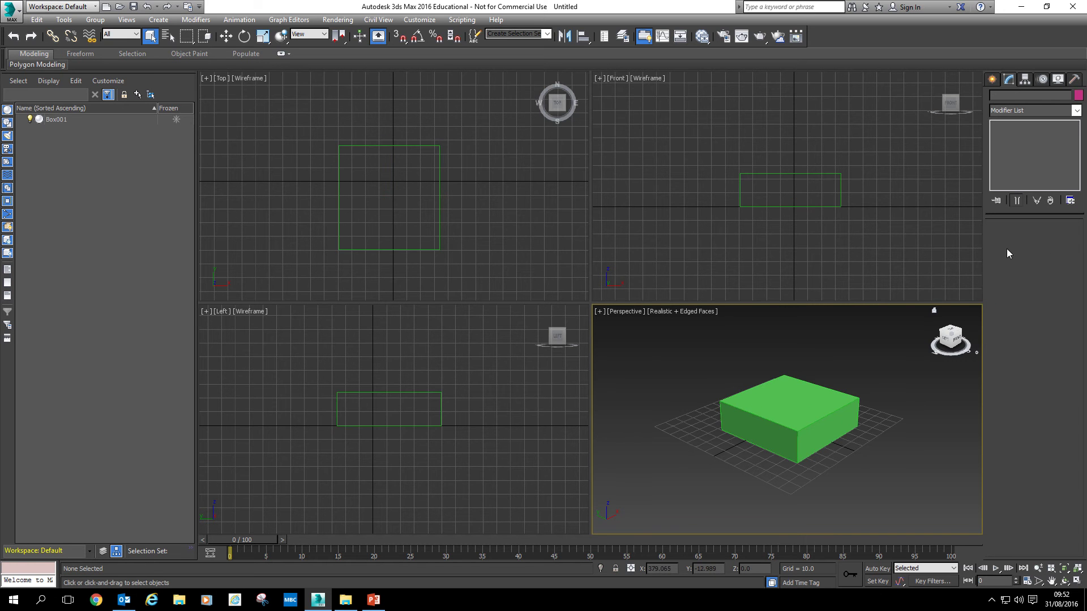
click(778, 417)
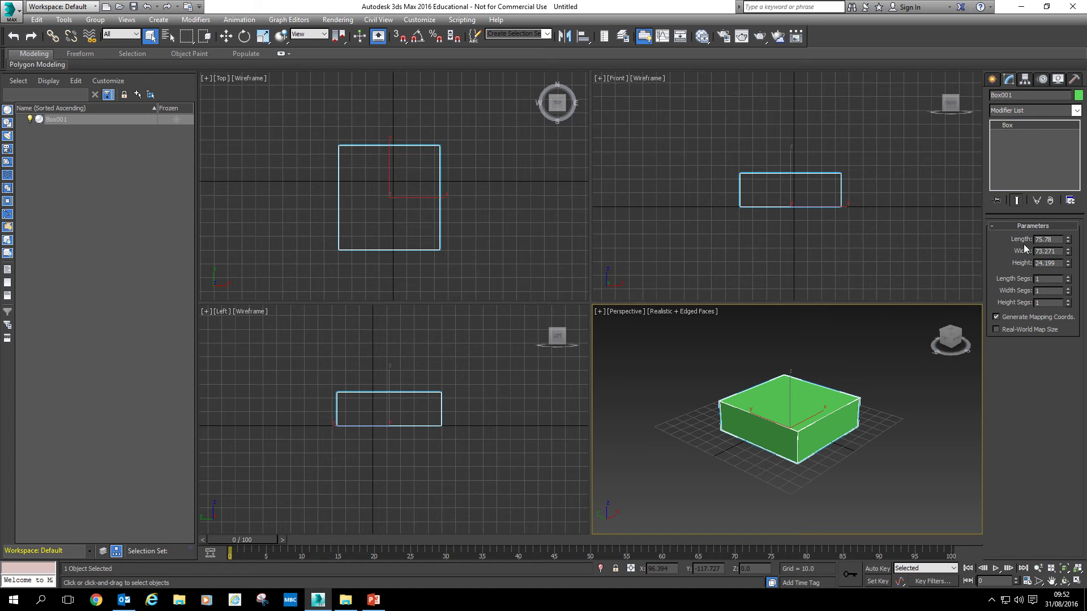
Step: Resize the box to about 121.8 long, 17.7 wide and 53.5 high, and give it 2 length segments
drag(1069, 240, 1065, 302)
drag(1067, 265, 1069, 227)
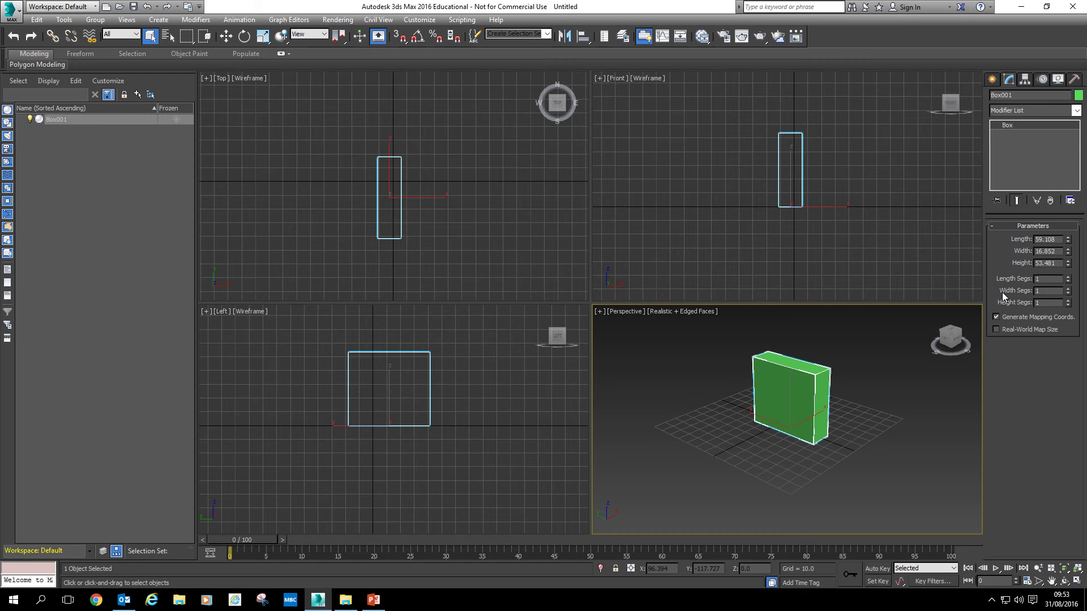
drag(1068, 240, 1072, 171)
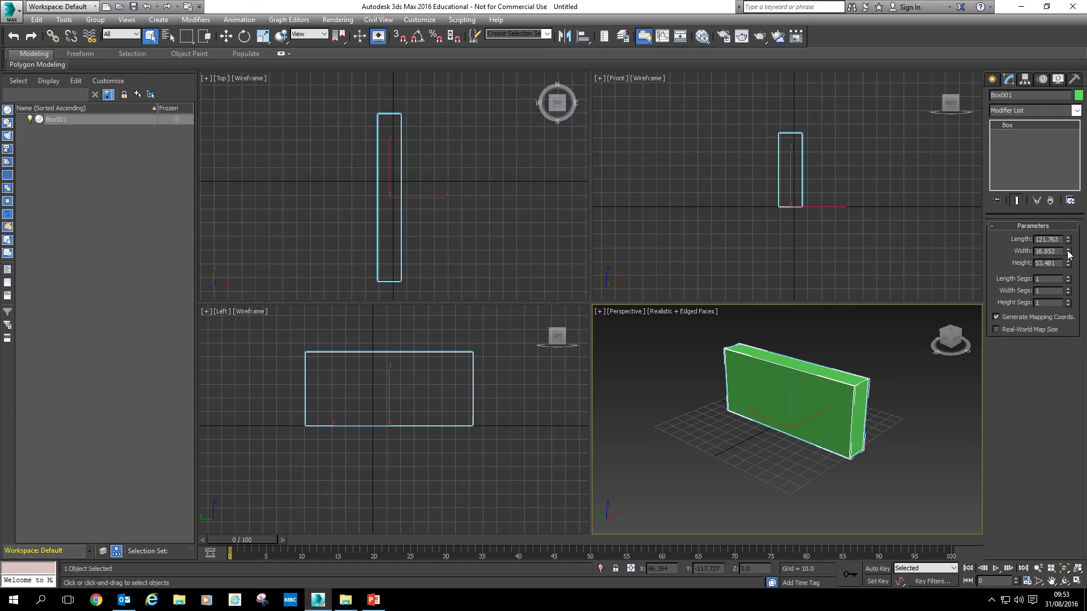
drag(1067, 251, 1067, 244)
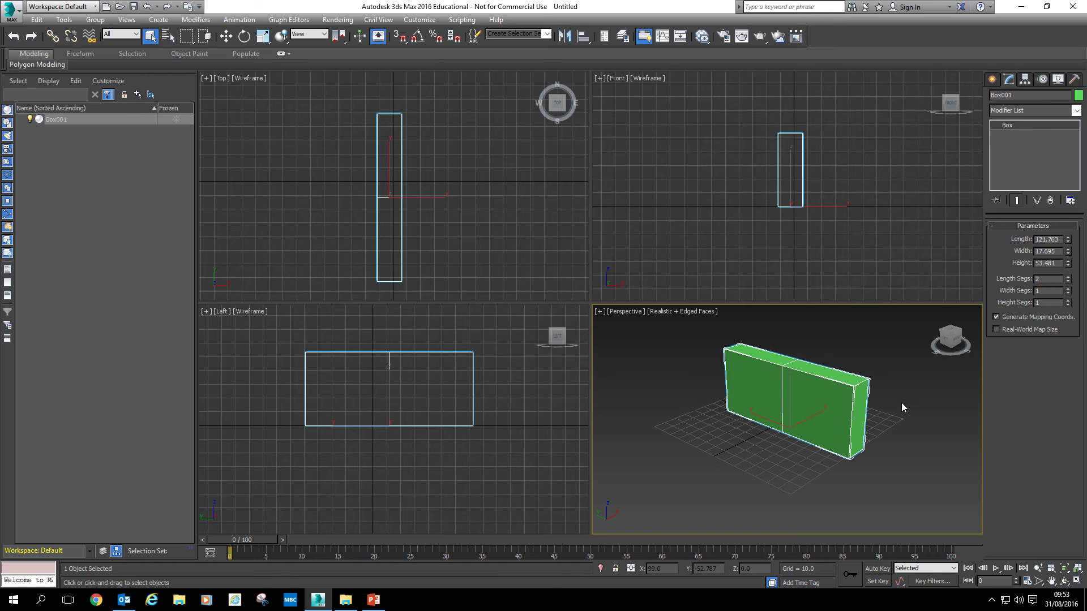
Step: Set the box's width and height segments to 2 each and inspect the divisions from several angles
mouse_move(944, 339)
mouse_down()
mouse_move(874, 326)
mouse_move(883, 308)
mouse_move(935, 343)
mouse_move(928, 330)
mouse_up()
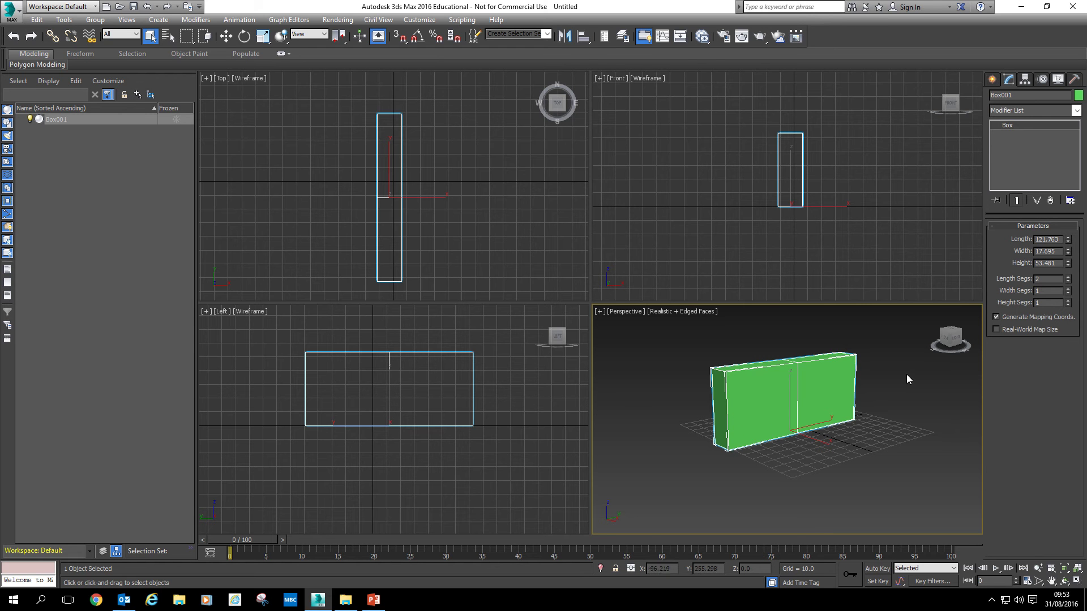
drag(944, 338, 1005, 342)
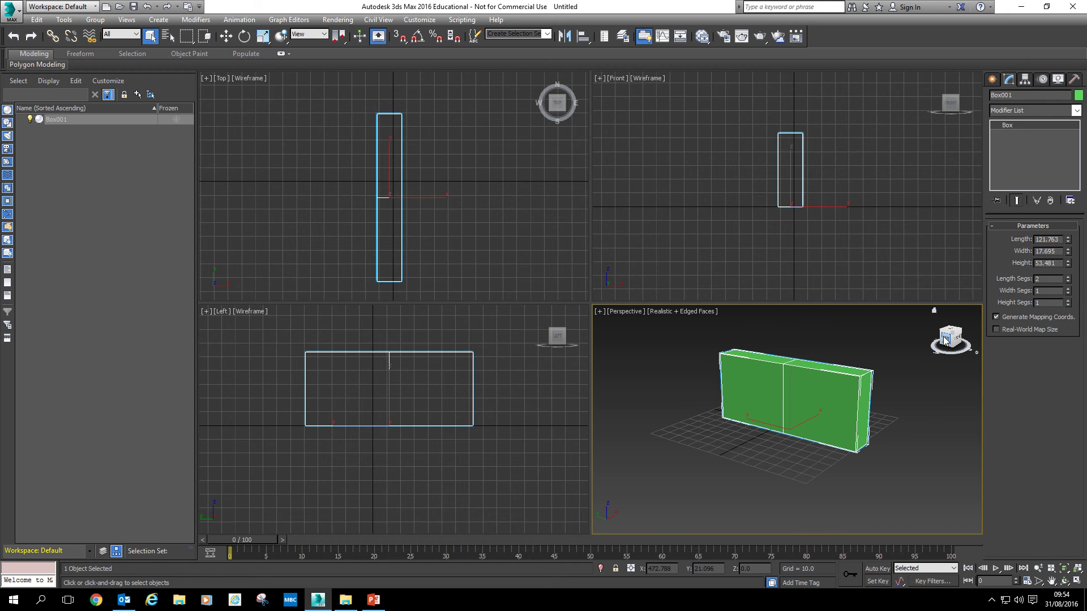
click(1068, 288)
drag(949, 343, 929, 351)
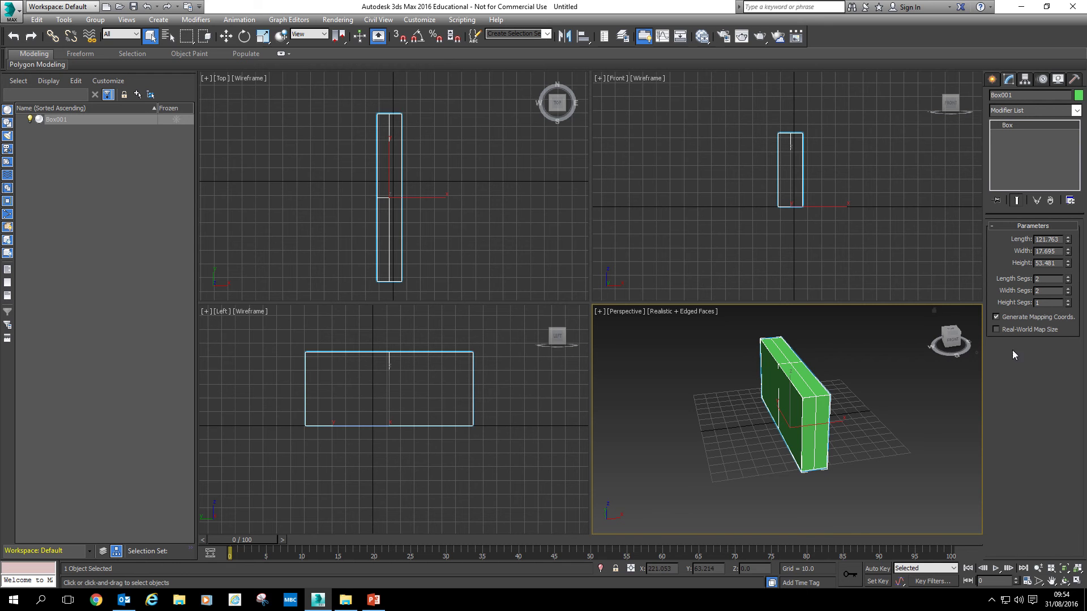
click(1068, 301)
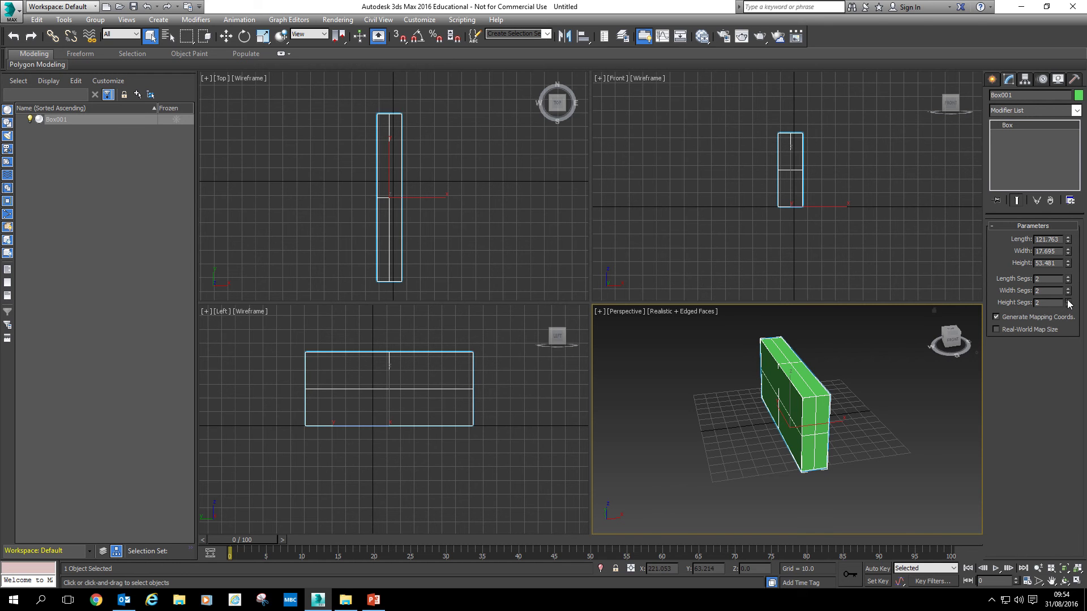
click(943, 339)
mouse_move(943, 339)
mouse_down()
mouse_move(934, 332)
mouse_move(929, 350)
mouse_up()
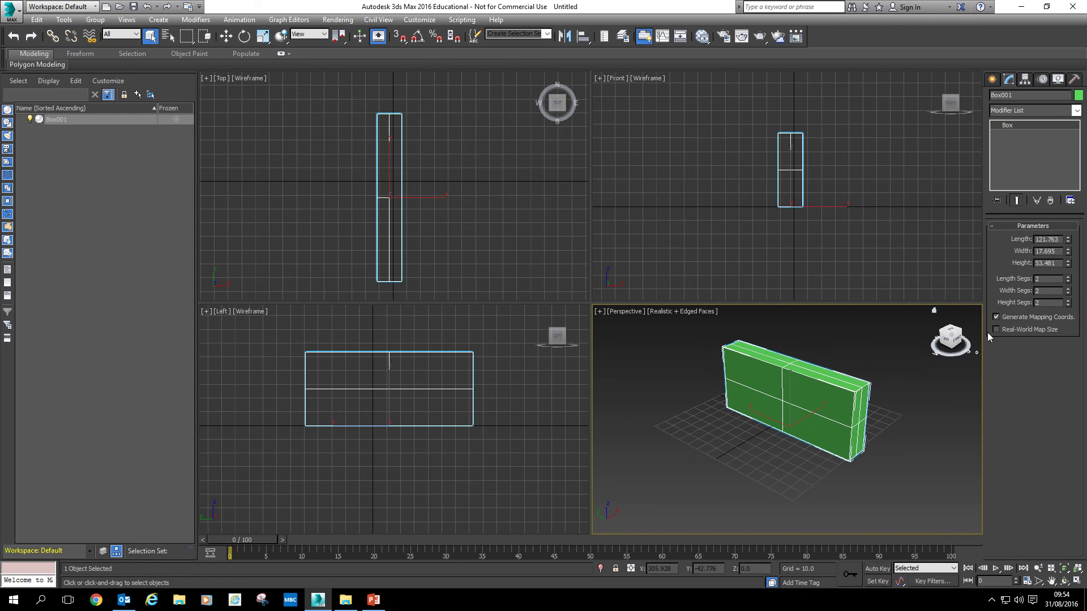
Step: Set the box's length, width and height segments to 1 each
click(1067, 281)
click(1067, 293)
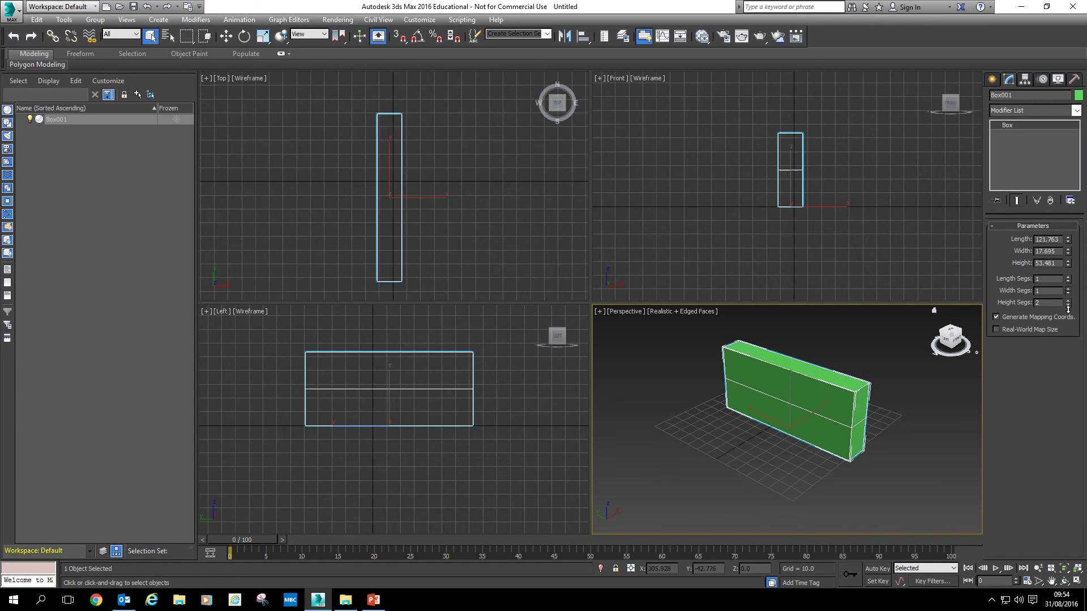
click(1068, 305)
middle_drag(774, 433, 755, 420)
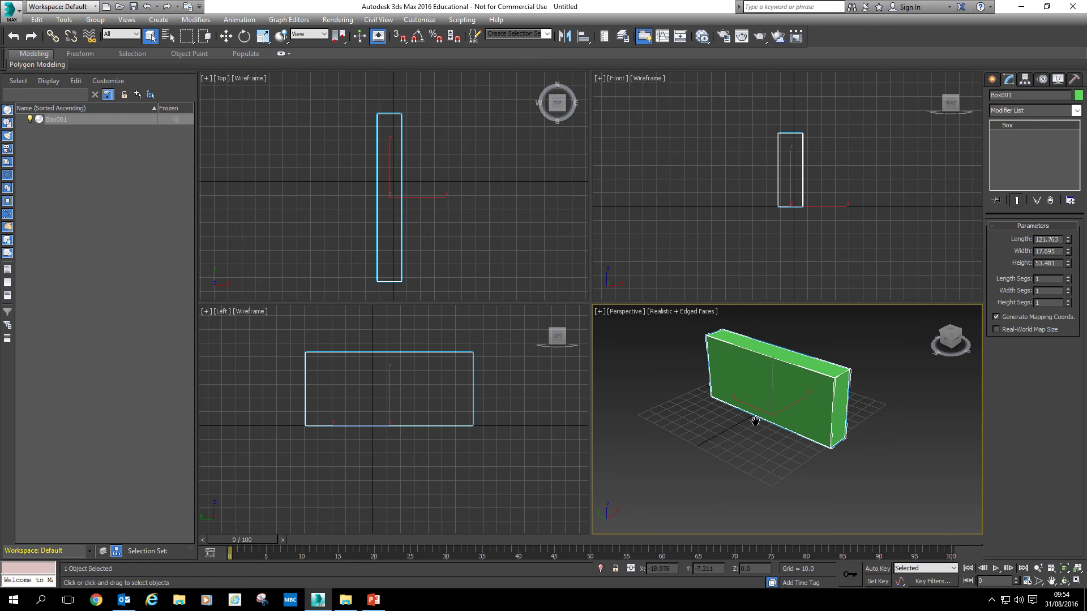
Step: Create a cone about 45 high with a narrow flat top beside the box in the Perspective viewport
click(992, 81)
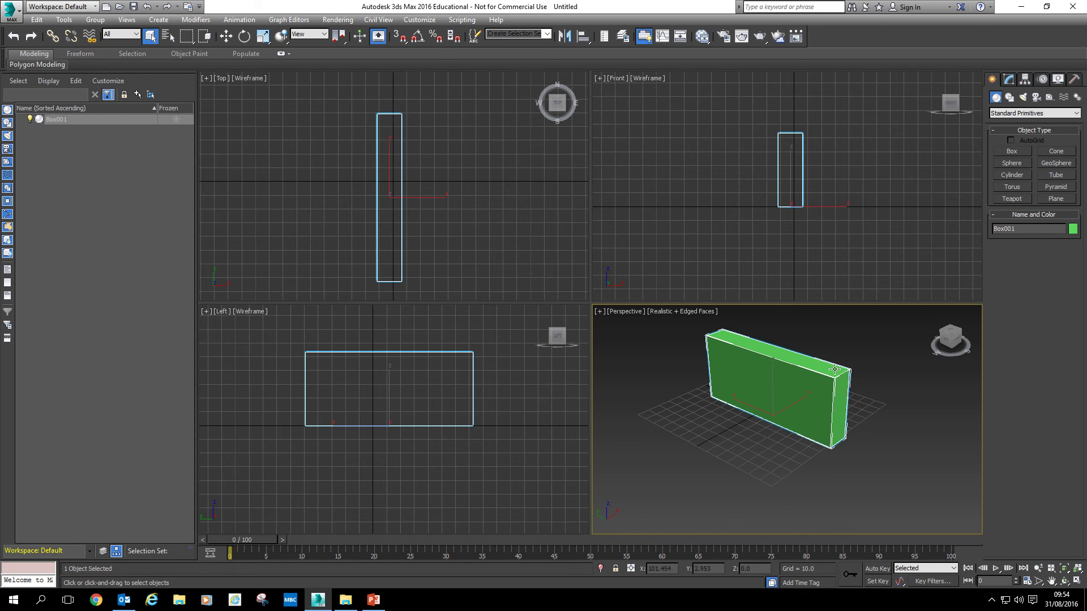
middle_drag(834, 372, 863, 382)
click(1054, 151)
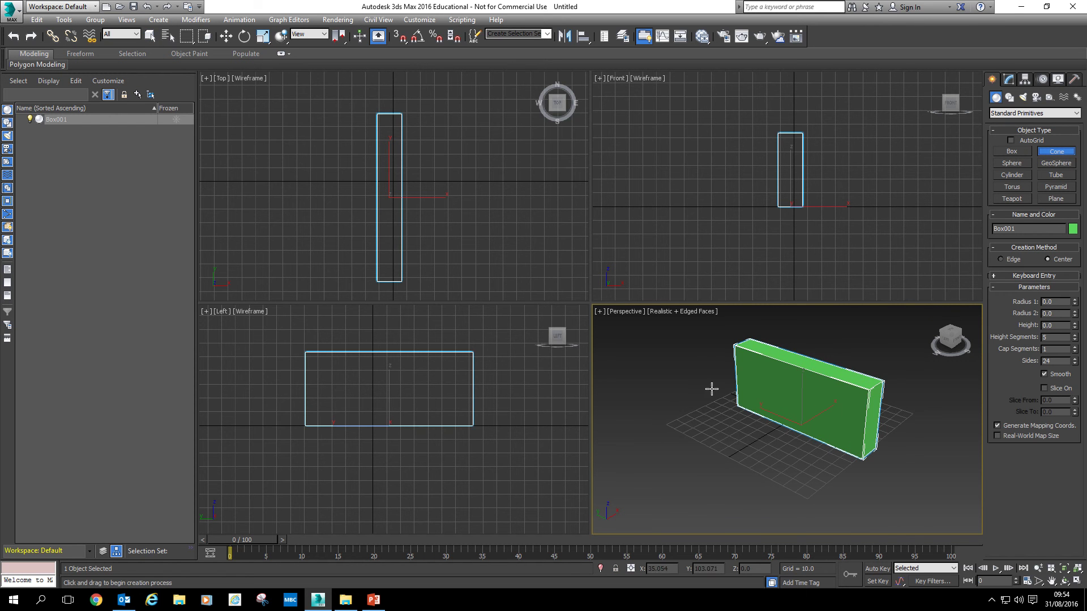
drag(695, 441, 728, 450)
click(717, 402)
click(717, 386)
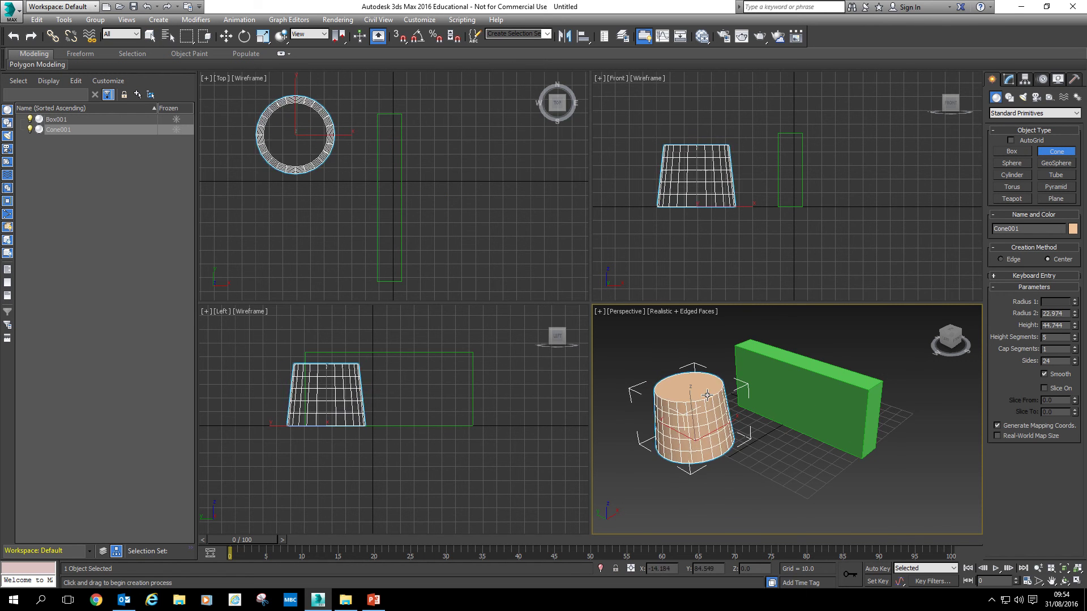
click(707, 407)
right_click(707, 407)
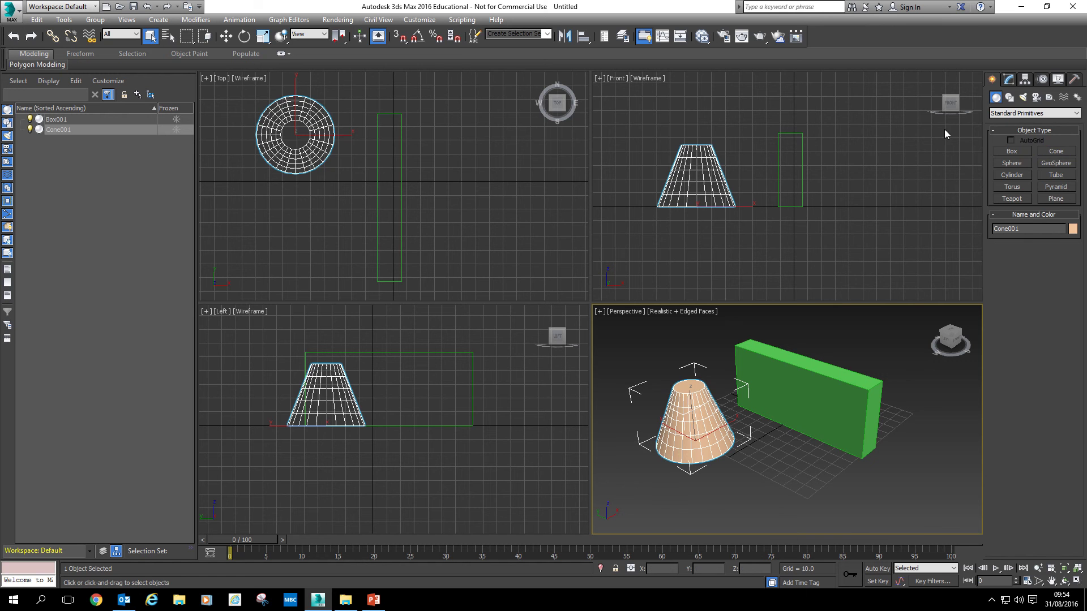
Step: Modify the cone to a base radius of about 31.4, a top radius of about 2.7, 4 height segments and 12 sides
click(1008, 80)
drag(1073, 240, 1053, 299)
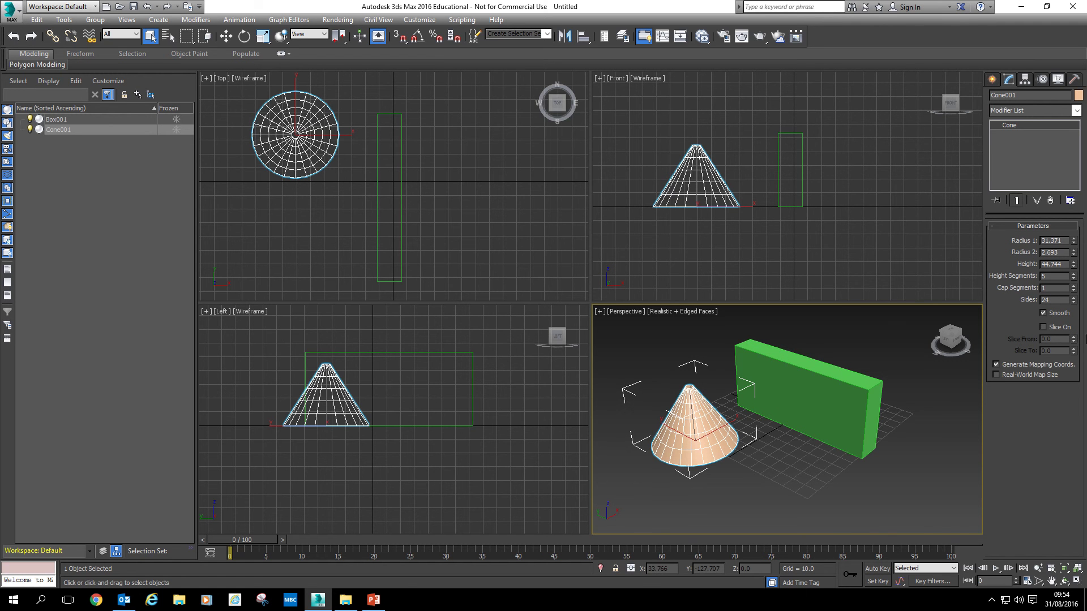
drag(1073, 278, 3, 308)
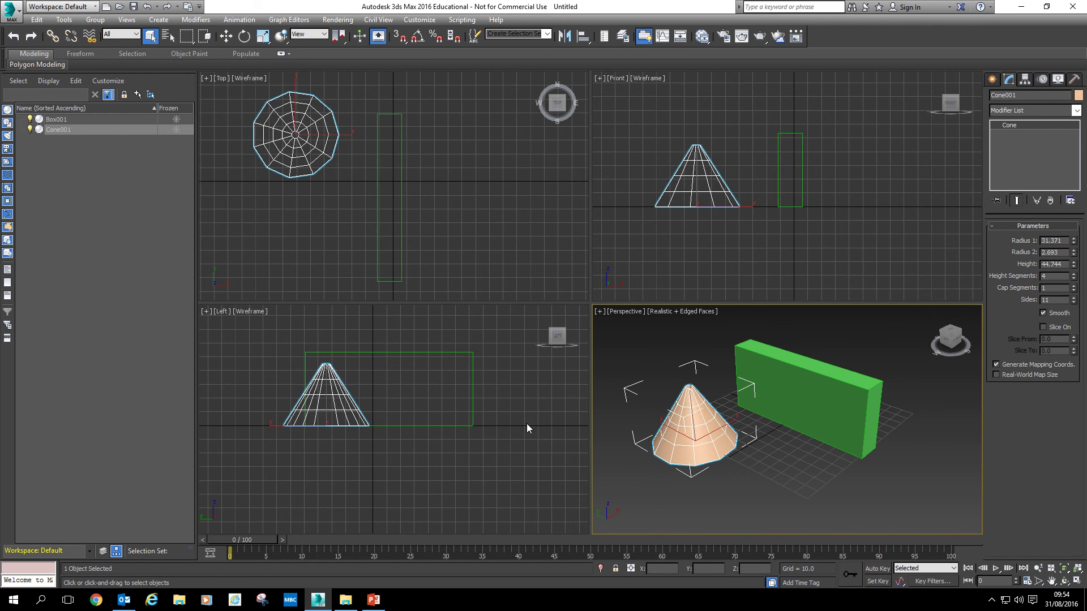
click(1073, 298)
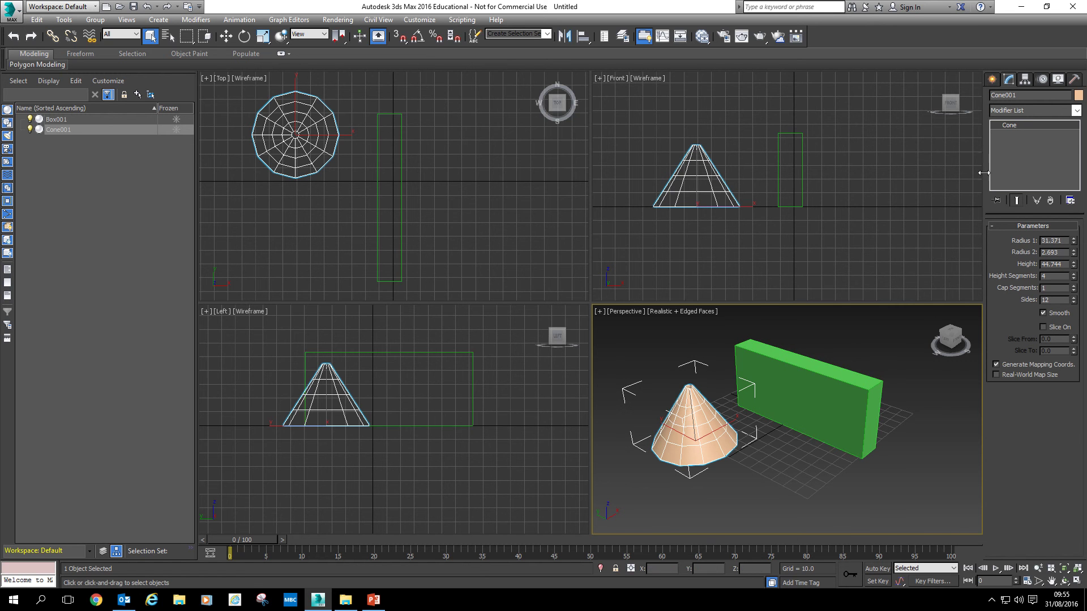
Step: Return to the primitive creation options, select the box and reselect the cone
click(992, 79)
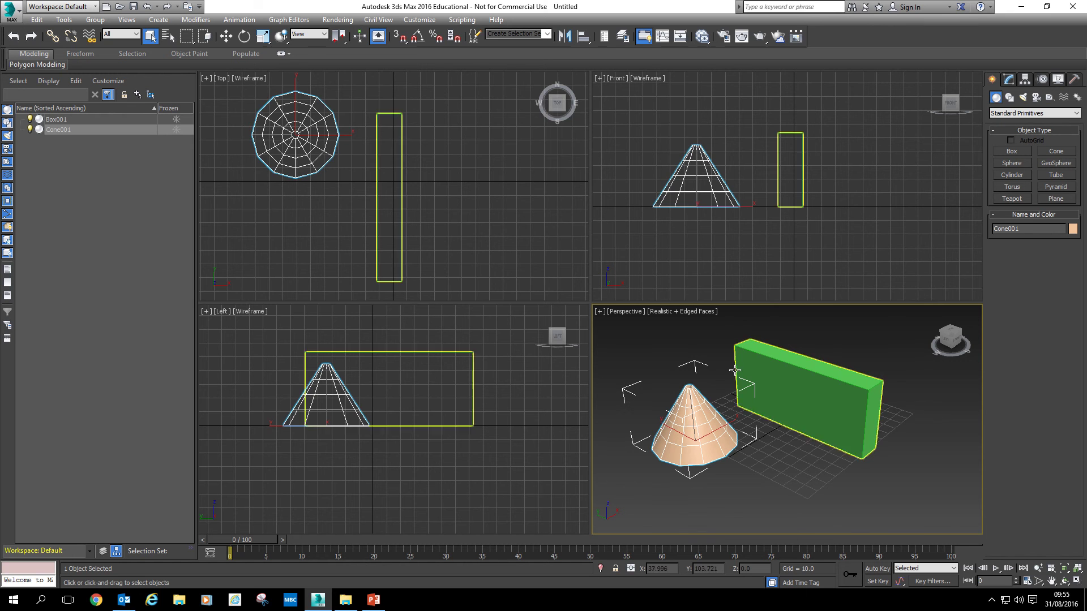
click(786, 386)
click(662, 419)
click(664, 420)
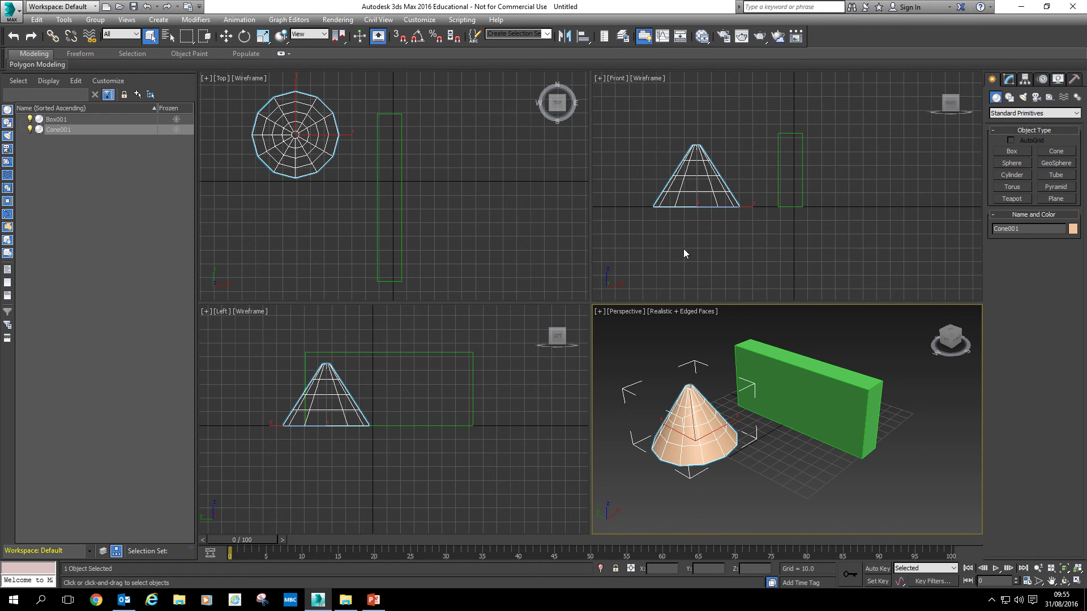
mouse_move(543, 1)
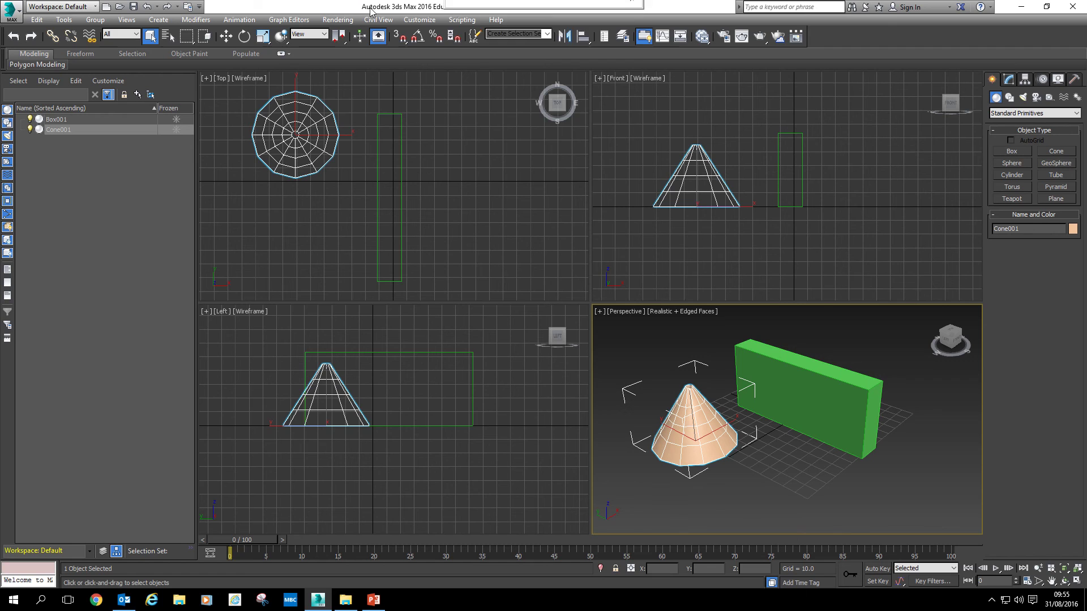